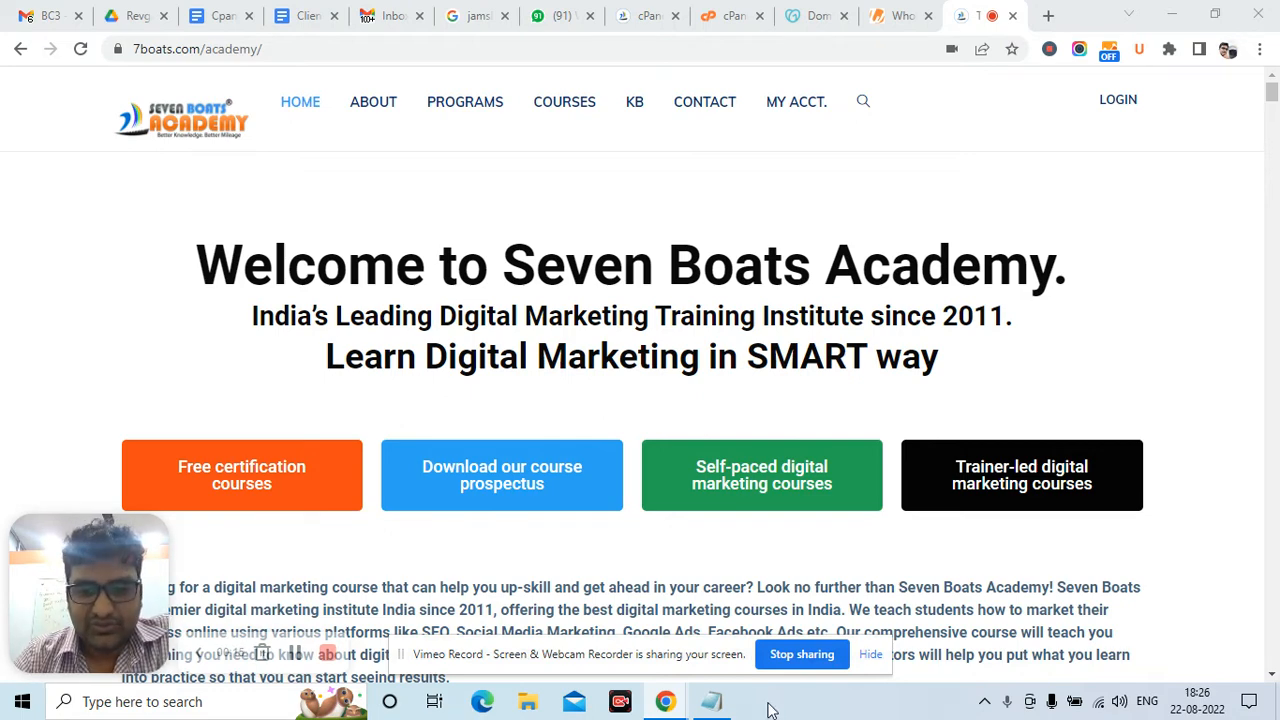
# Glance at the lesson-topic notes, then return to the Seven Boats Academy browser page
pyautogui.click(729, 702)
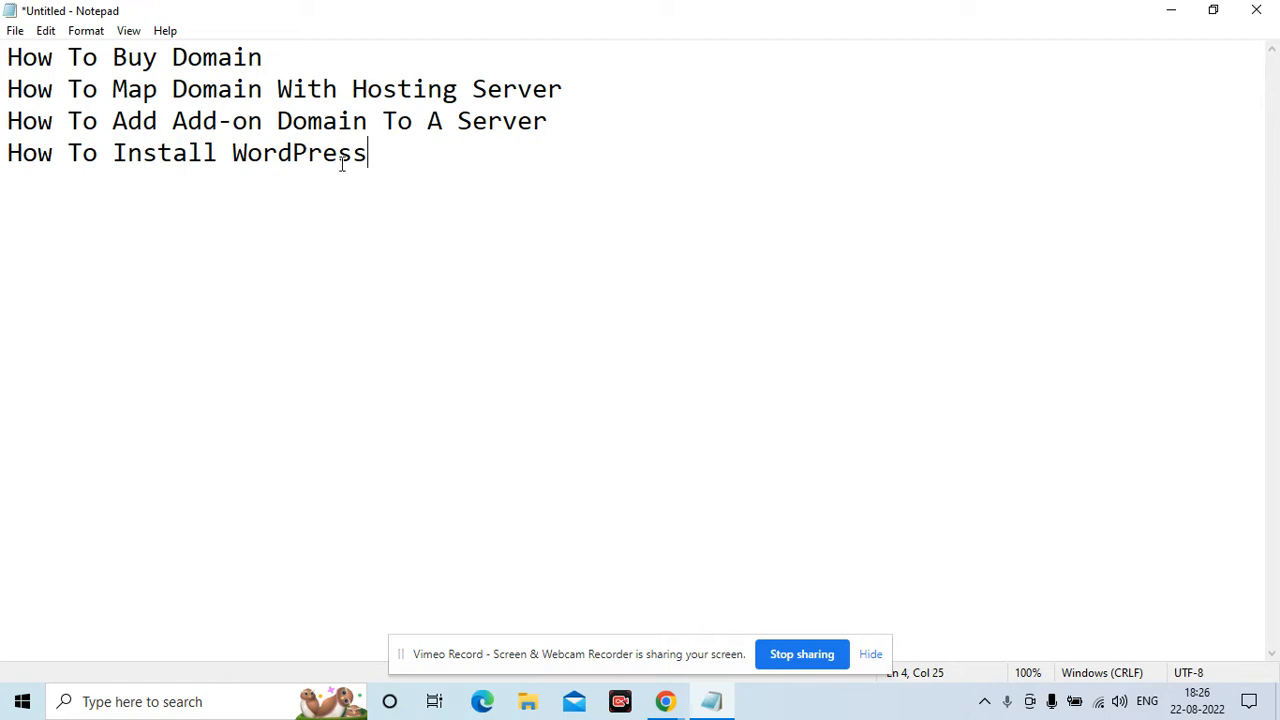
pyautogui.click(664, 701)
pyautogui.click(579, 602)
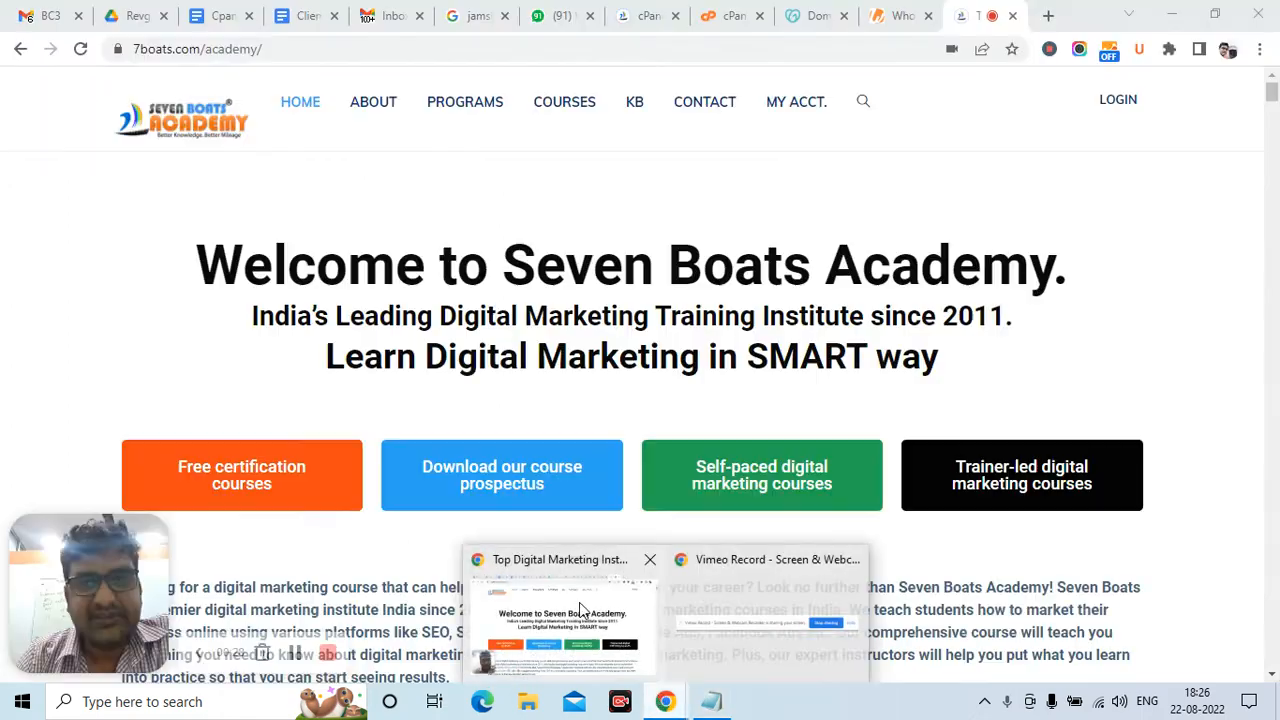
# Search GoDaddy for the availability of a domain based on a person's name
pyautogui.click(793, 8)
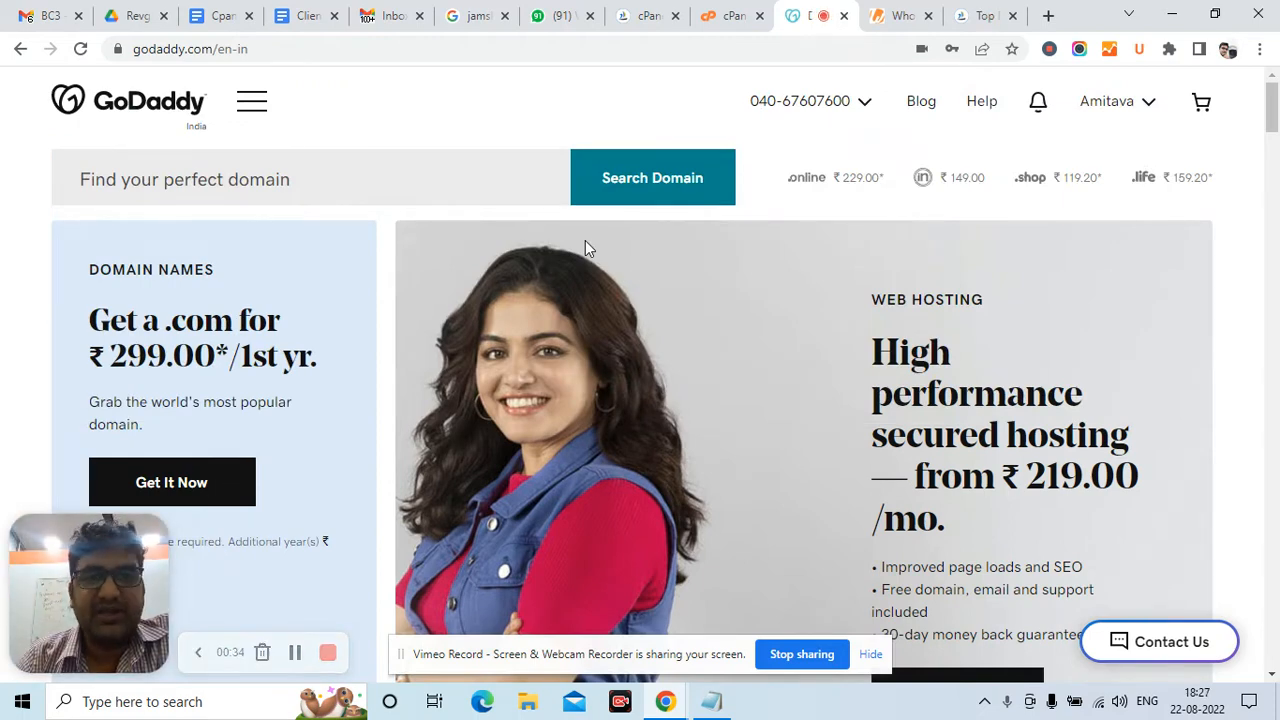
pyautogui.click(389, 171)
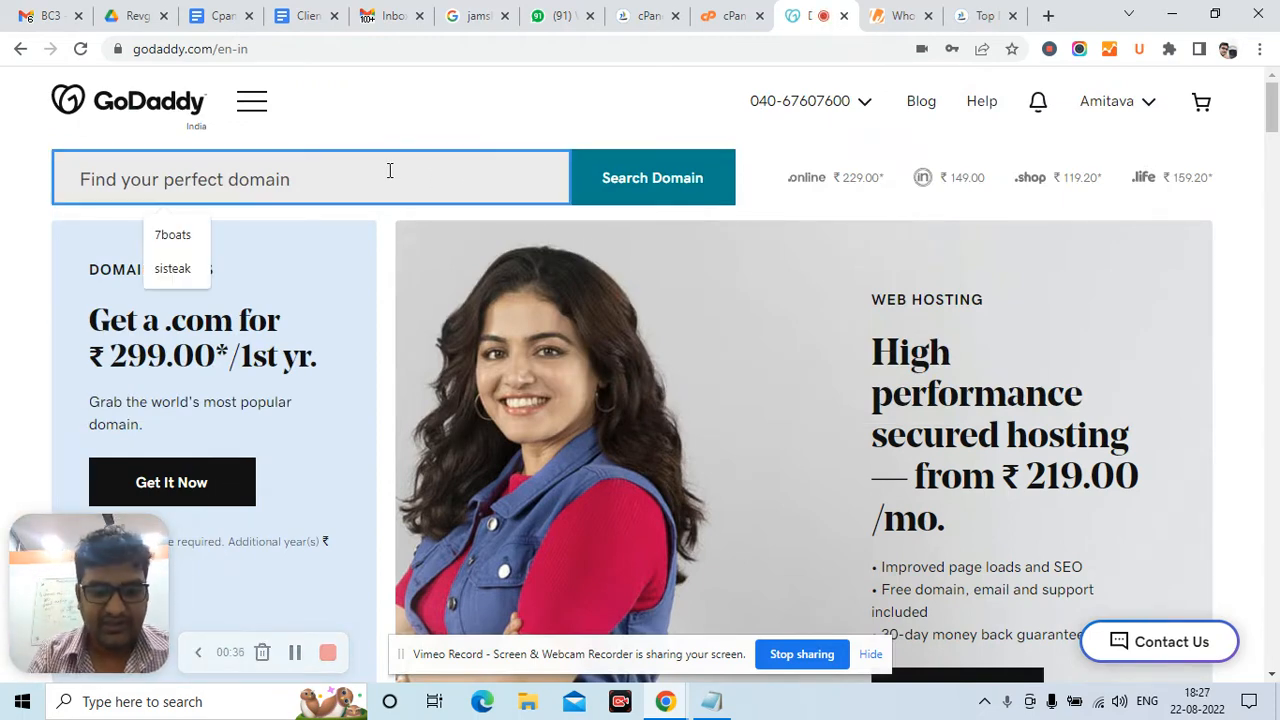
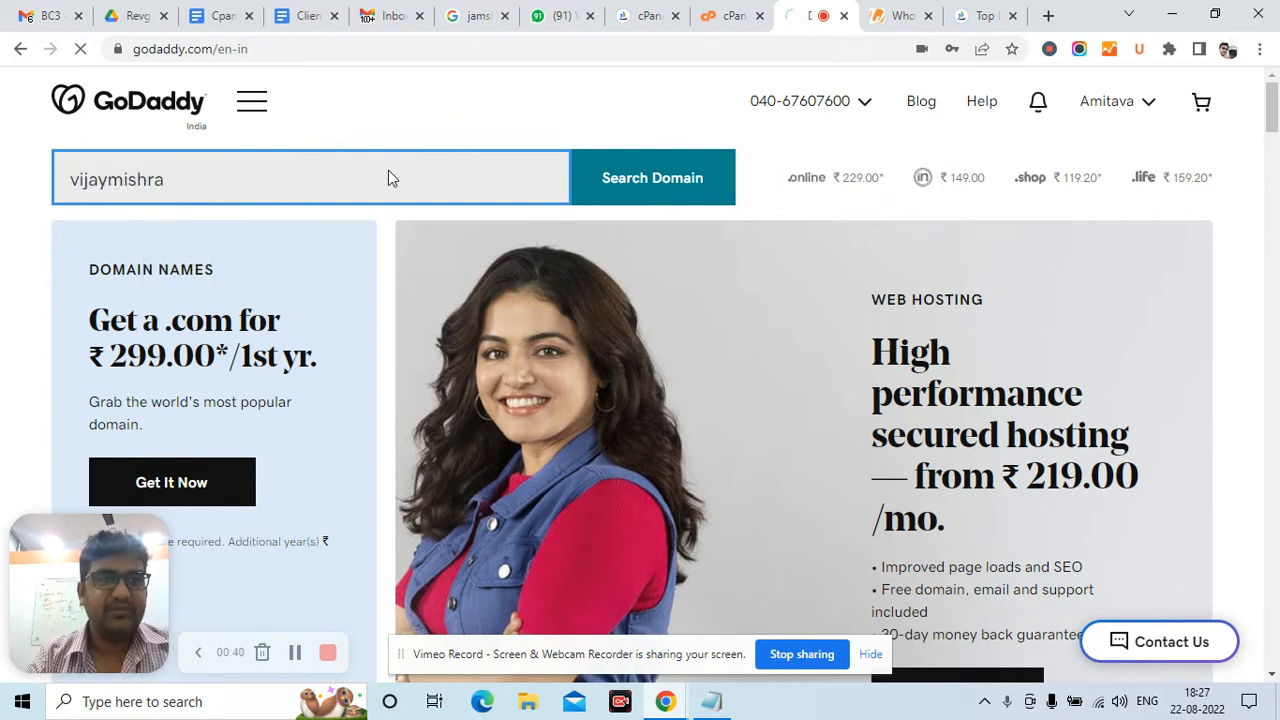
pyautogui.press('Return')
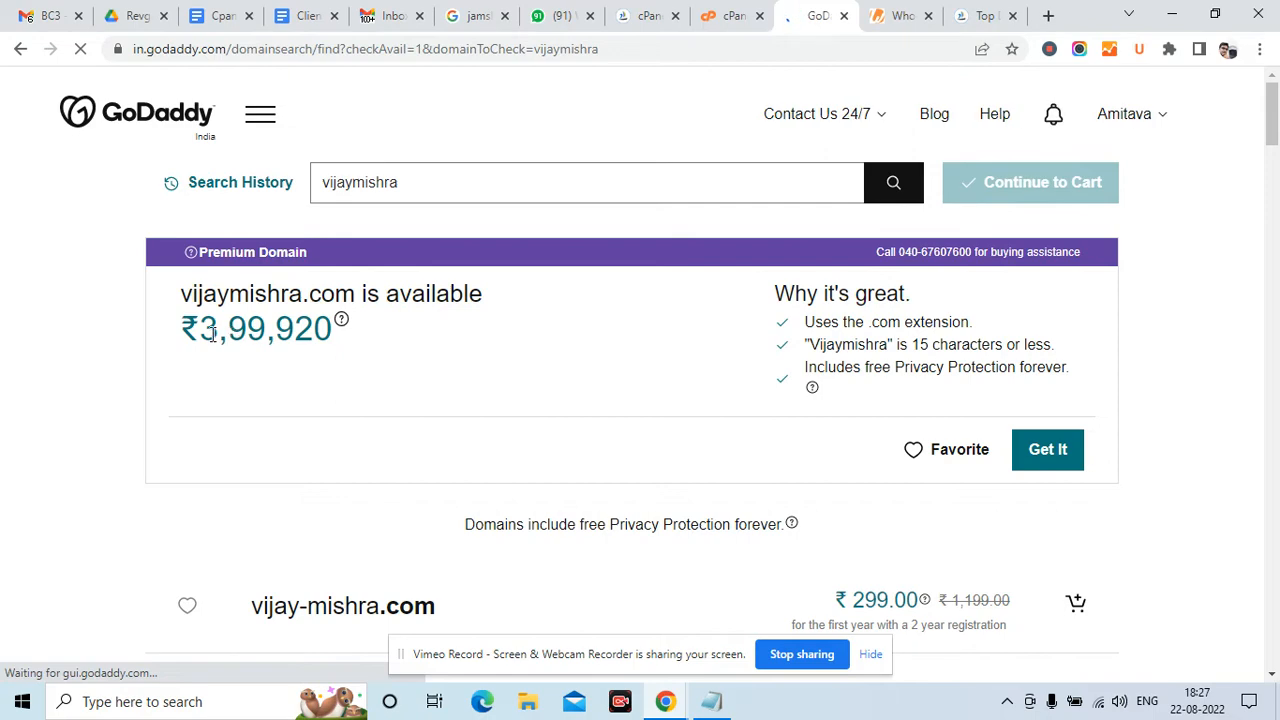
# Review the search results, highlighting the .co alternative among the cheaper domain options
pyautogui.scroll(-3, 355, 340)
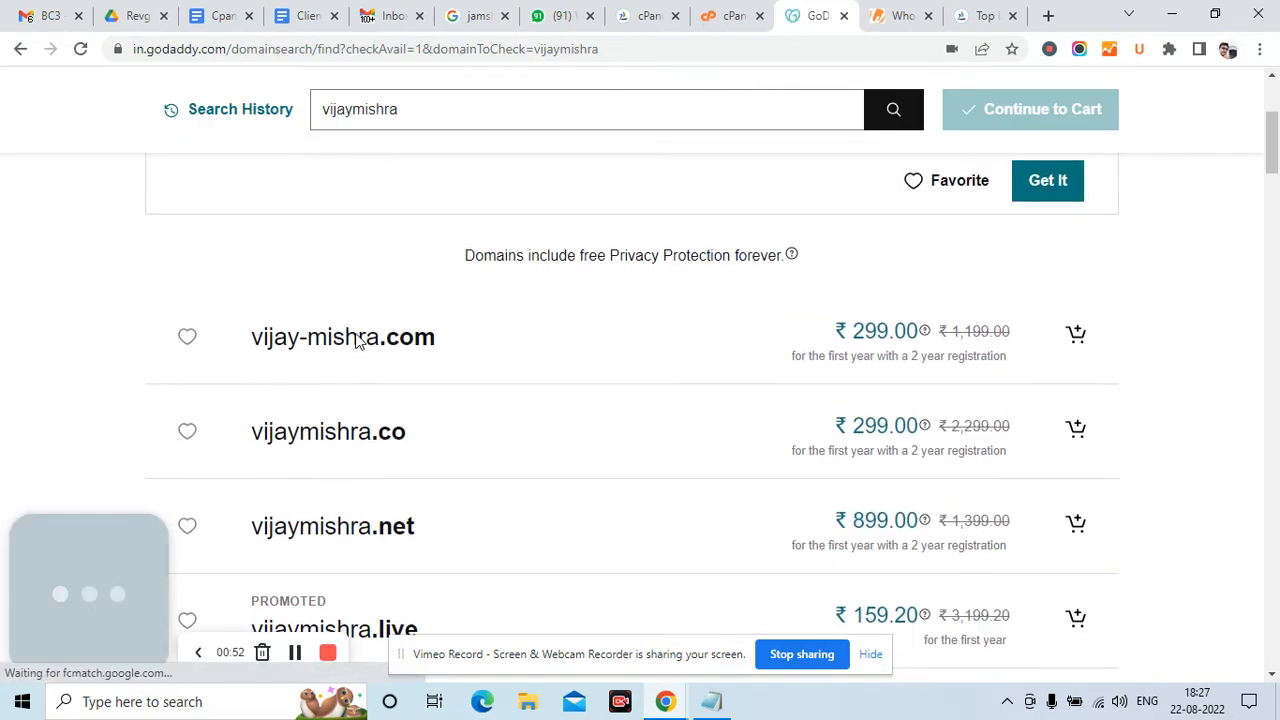
pyautogui.scroll(-1, 296, 366)
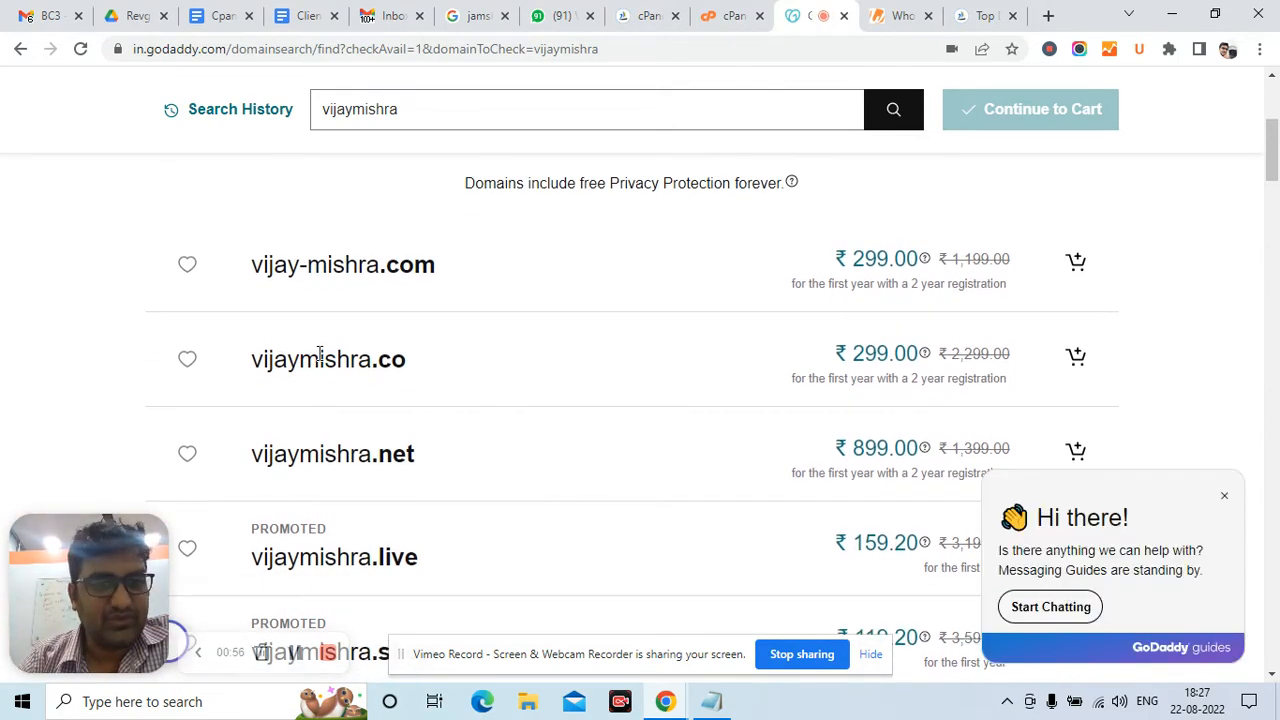
pyautogui.tripleClick(320, 352)
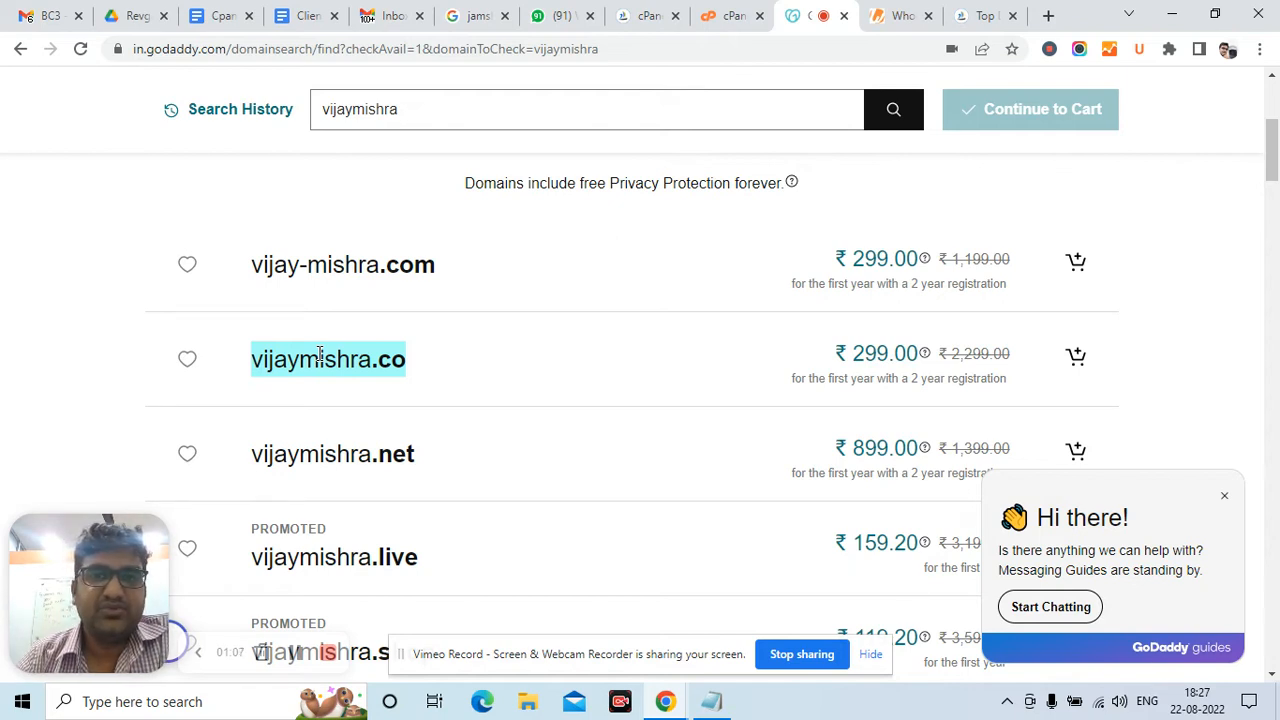
pyautogui.scroll(-1, 318, 358)
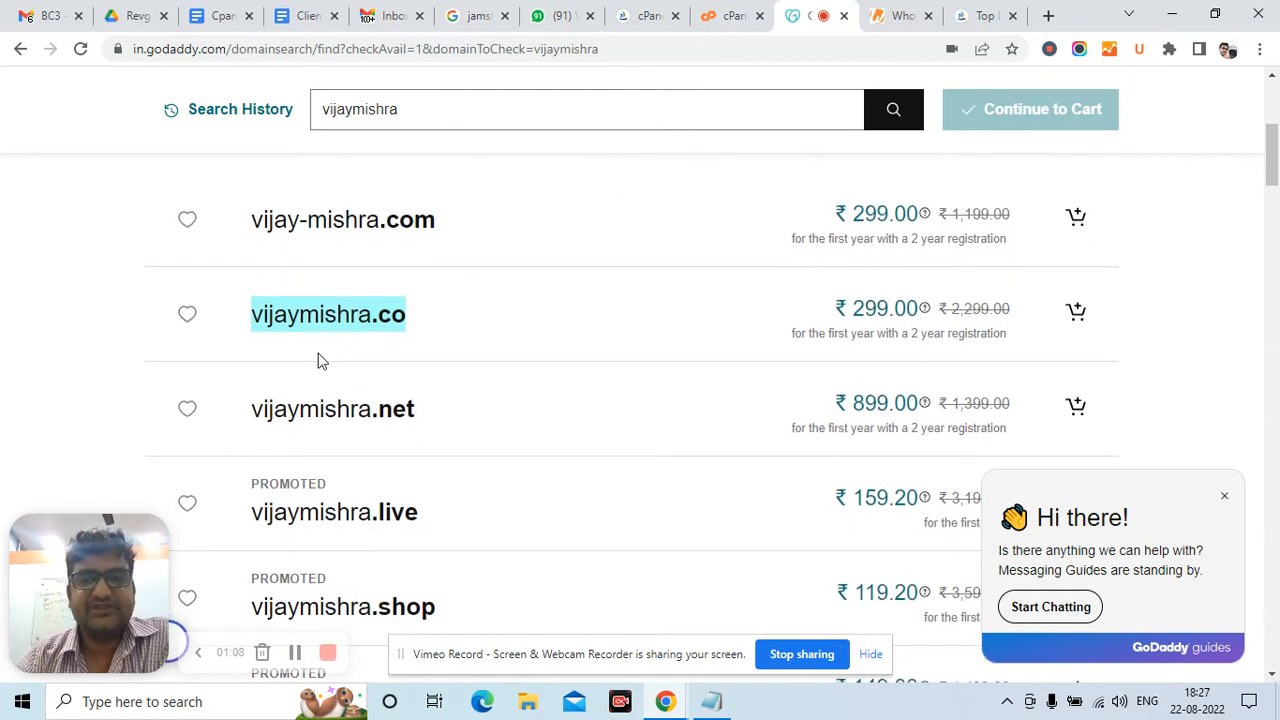
pyautogui.scroll(-1, 320, 360)
pyautogui.scroll(3, 320, 360)
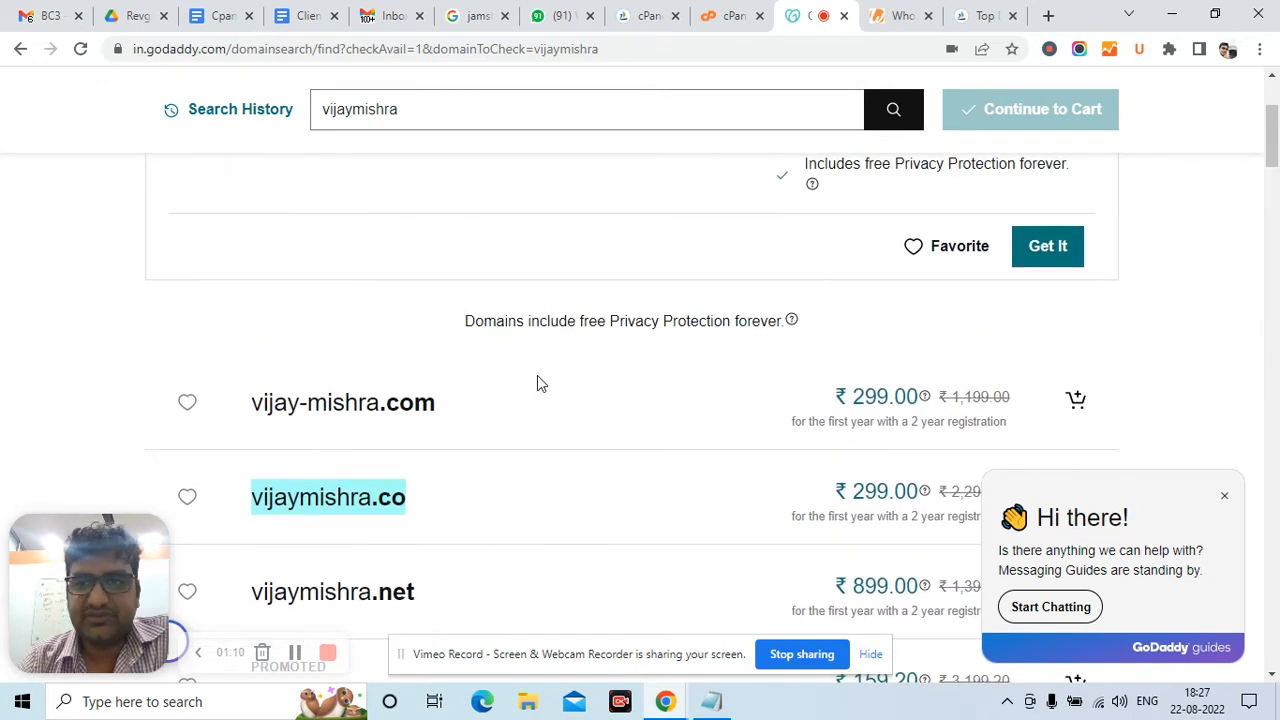
pyautogui.scroll(2, 540, 385)
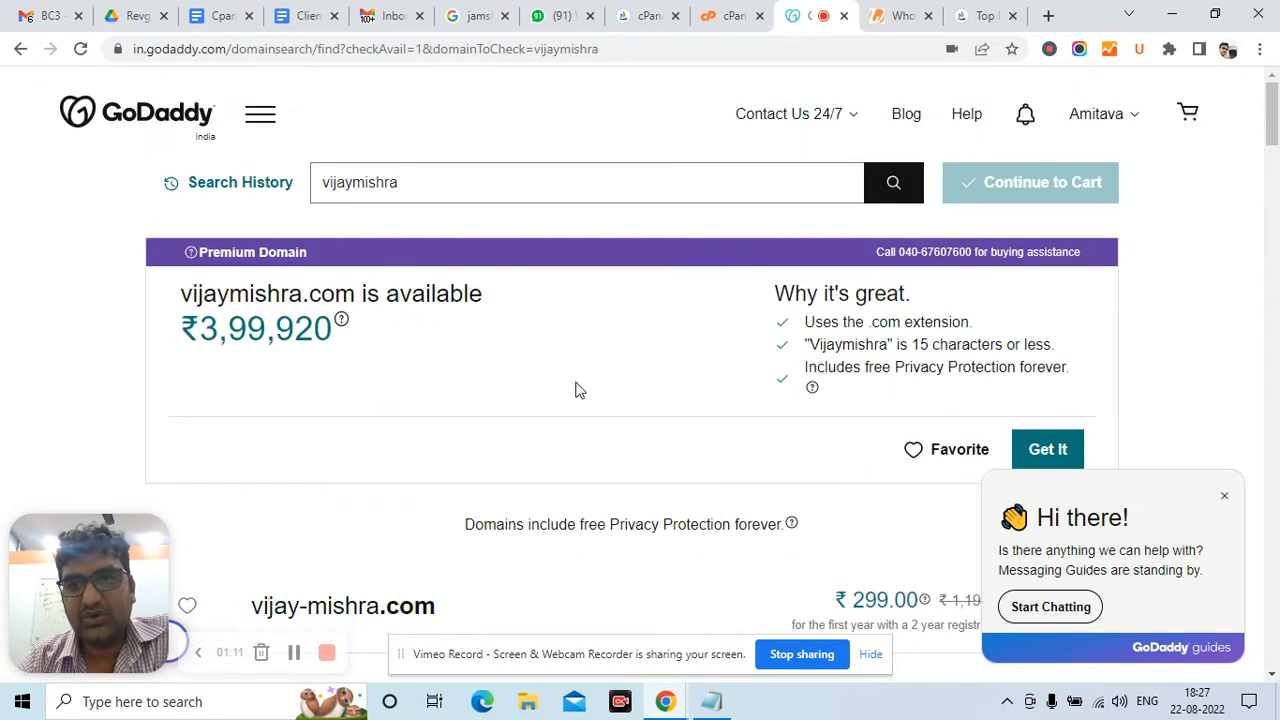
# Open the ranaindia.com domain card from My Products in the GoDaddy account menu
pyautogui.click(1098, 122)
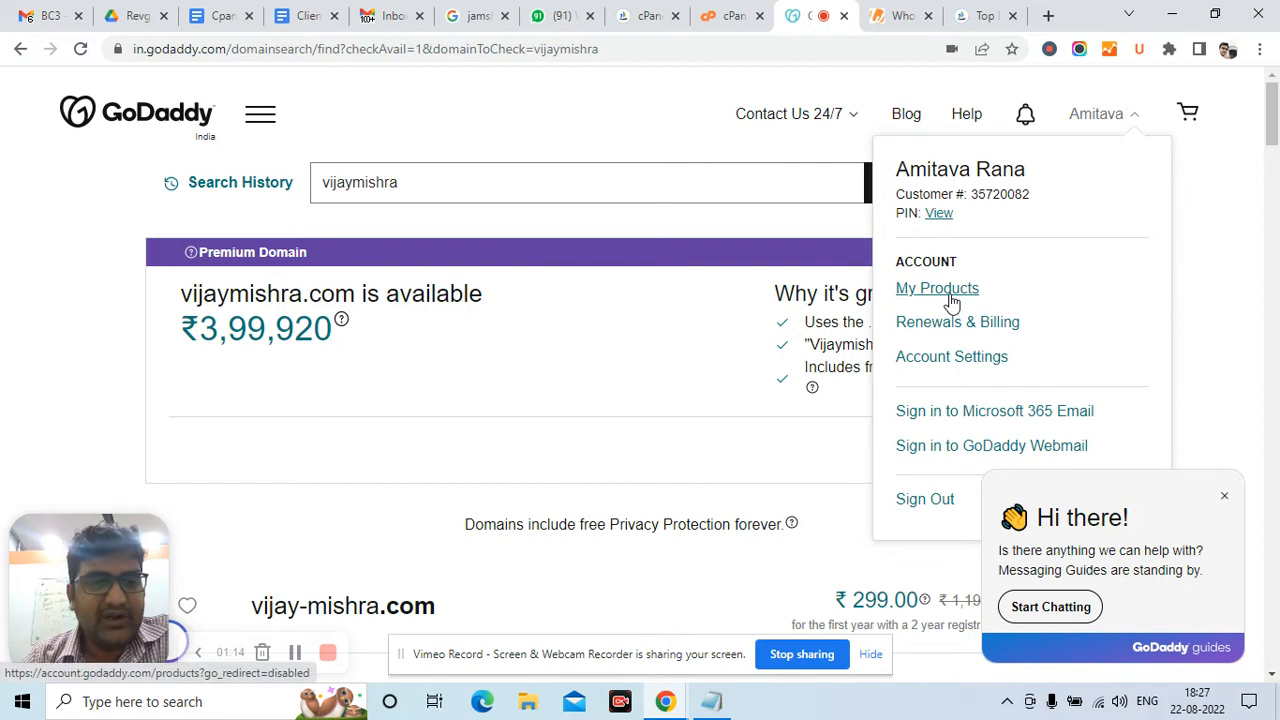
pyautogui.click(950, 298)
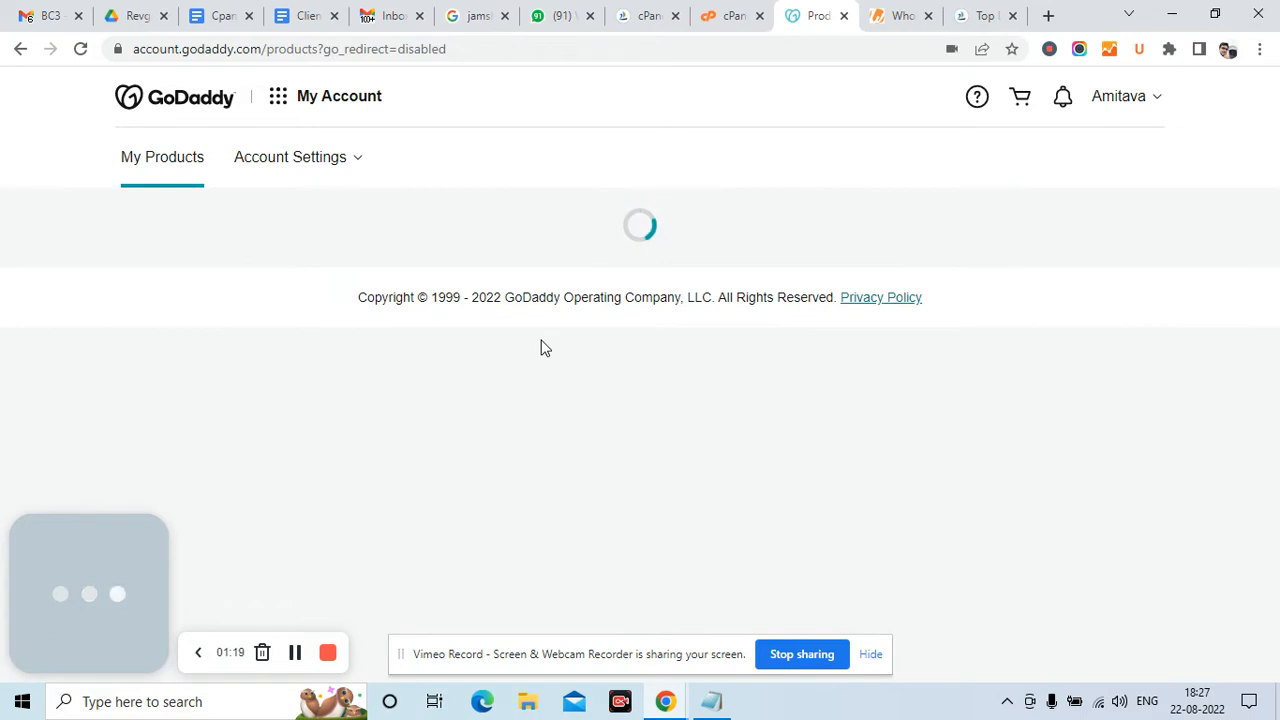
pyautogui.scroll(-4, 543, 346)
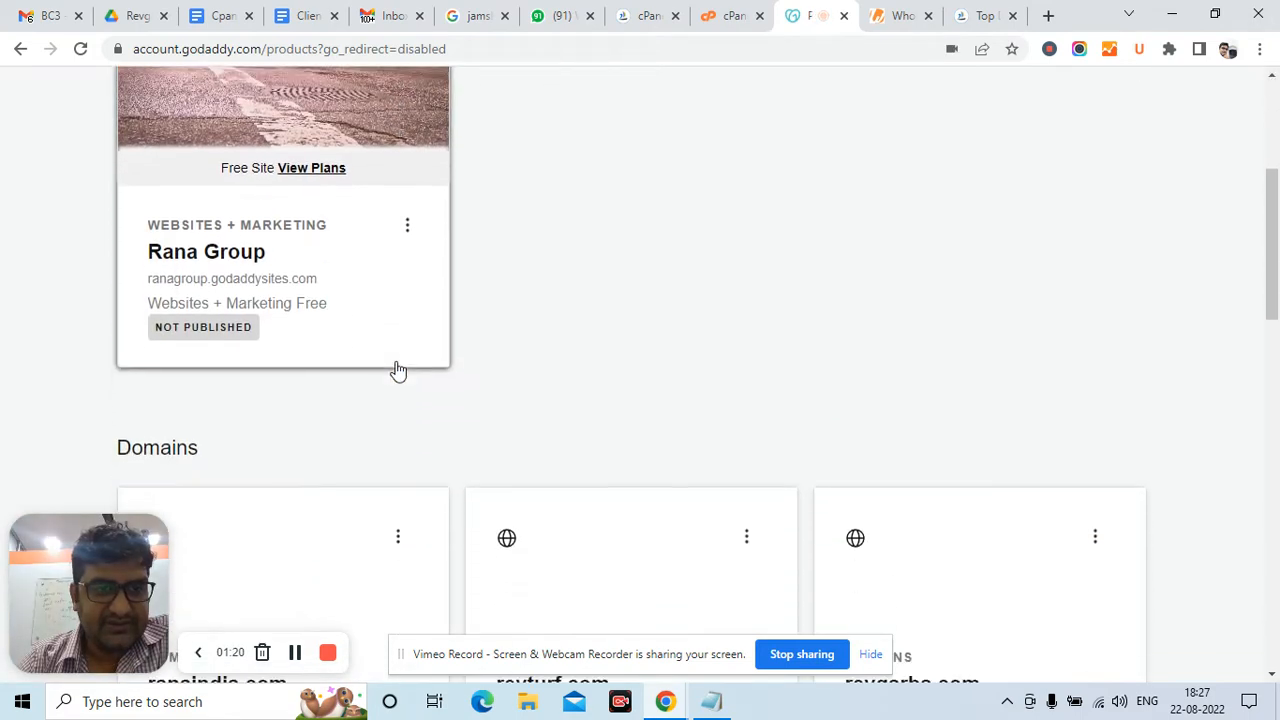
pyautogui.scroll(-2, 398, 371)
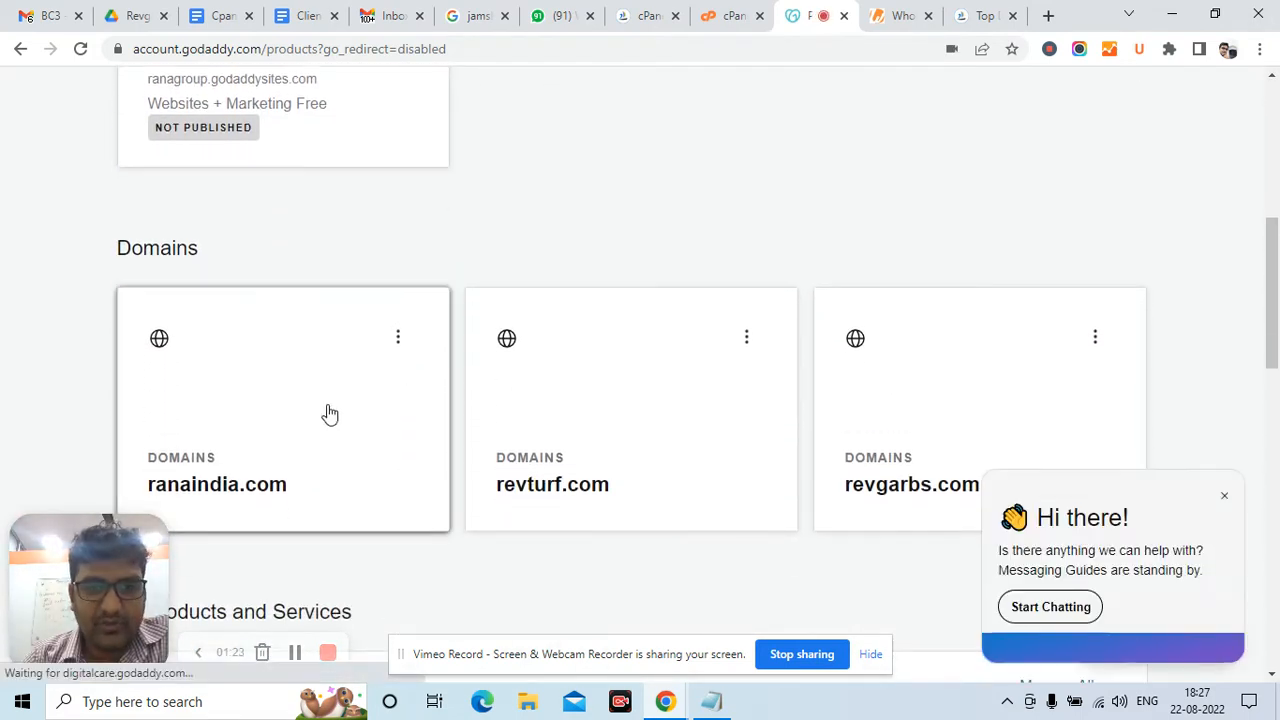
pyautogui.click(249, 397)
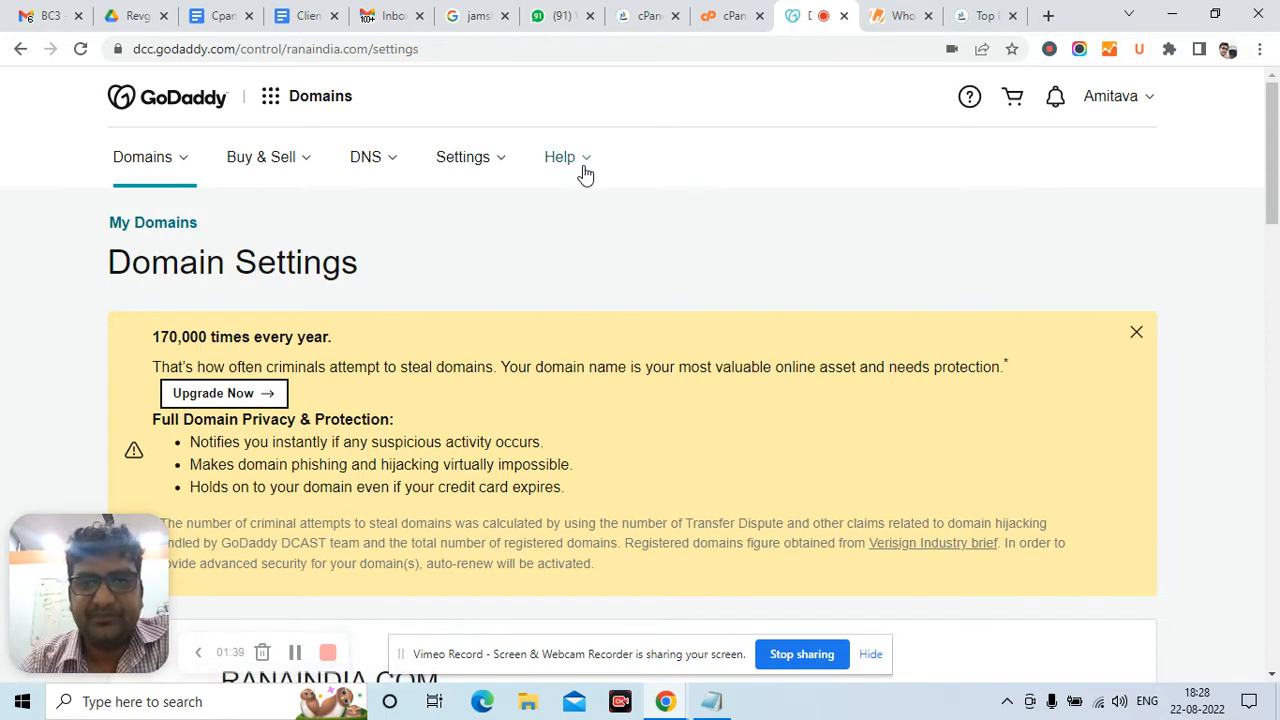
# Highlight name server ns1.bh-5.webhostbox.net in the hotelcoraldigha.com whois record
pyautogui.click(906, 15)
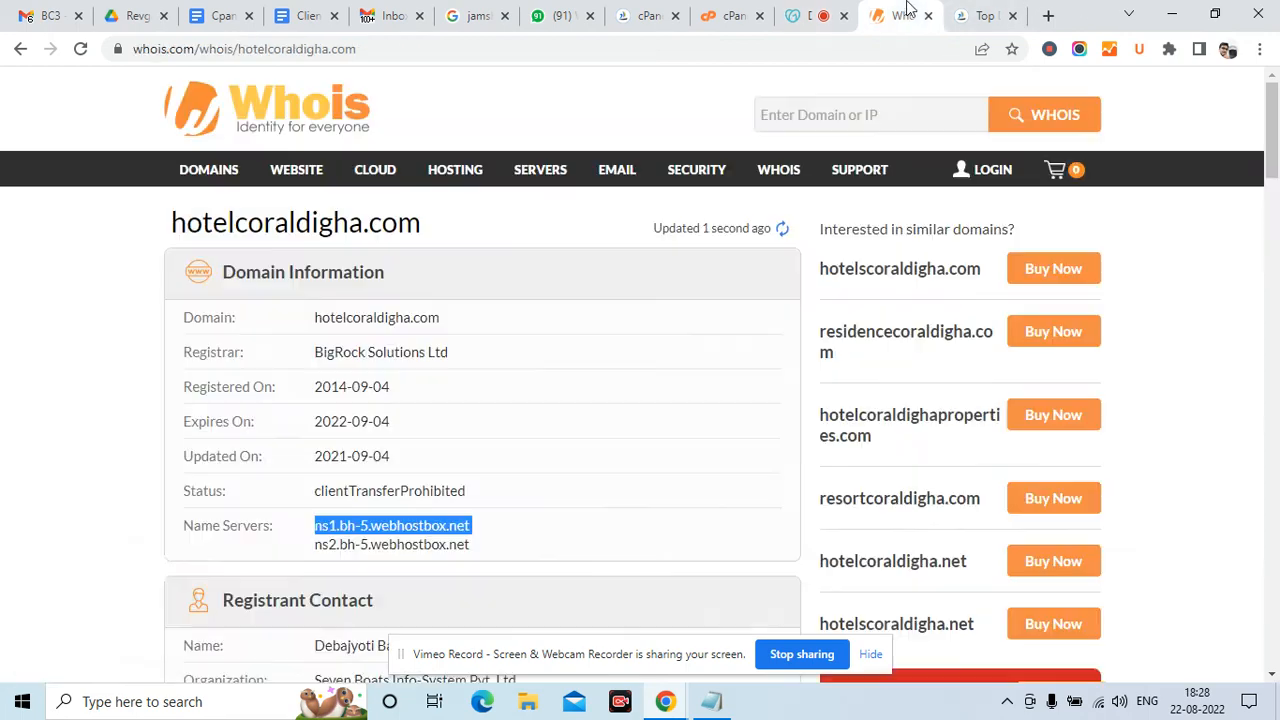
pyautogui.click(380, 522)
pyautogui.tripleClick(373, 527)
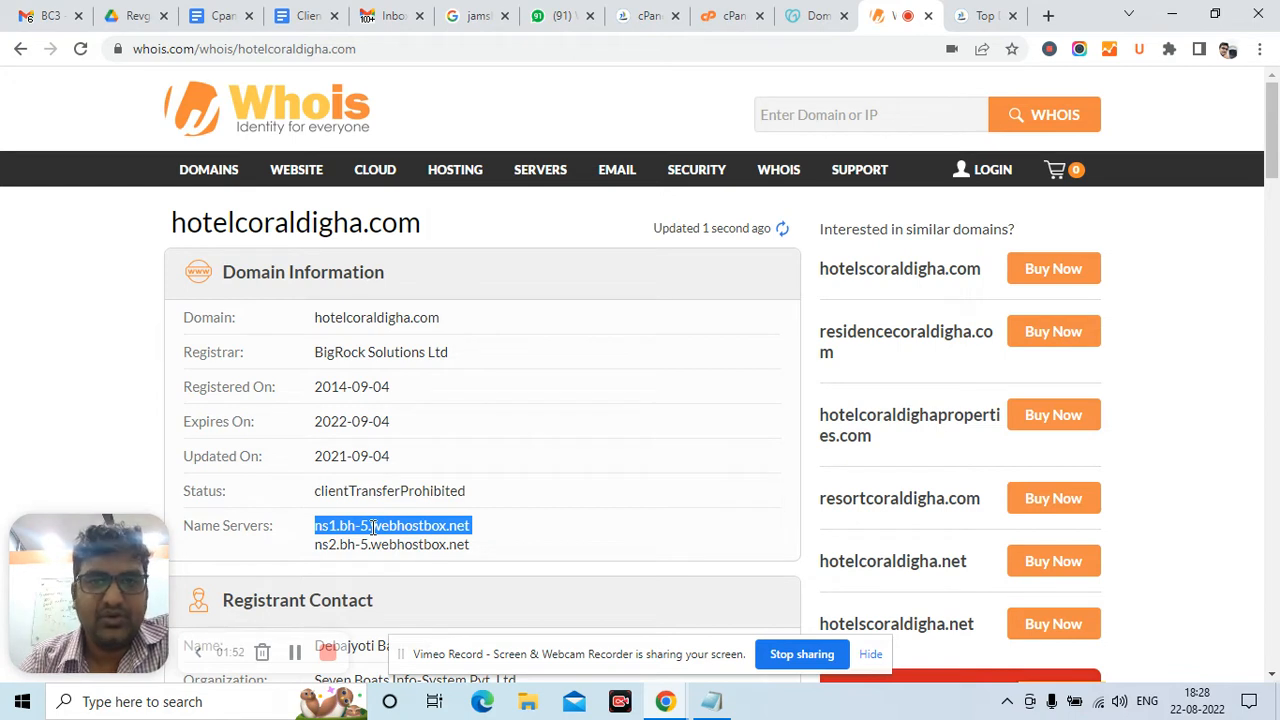
pyautogui.tripleClick(373, 527)
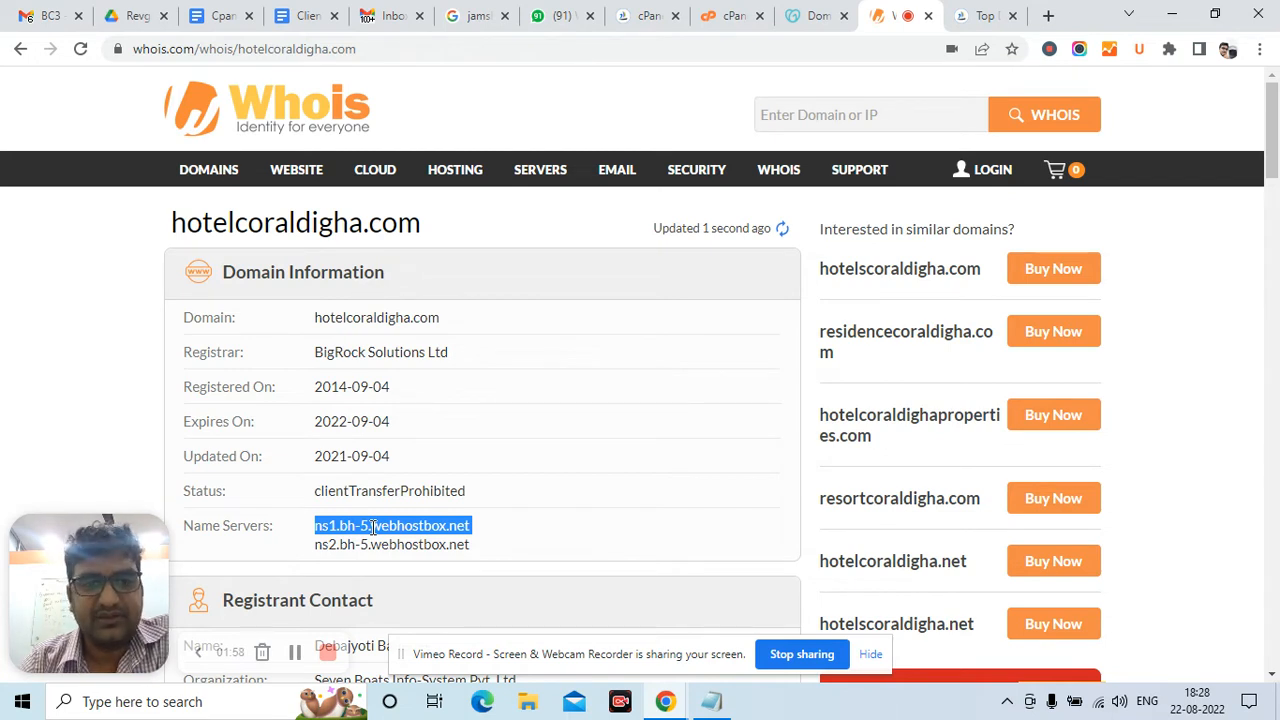
pyautogui.tripleClick(373, 527)
pyautogui.hotkey('ctrl', 'c')
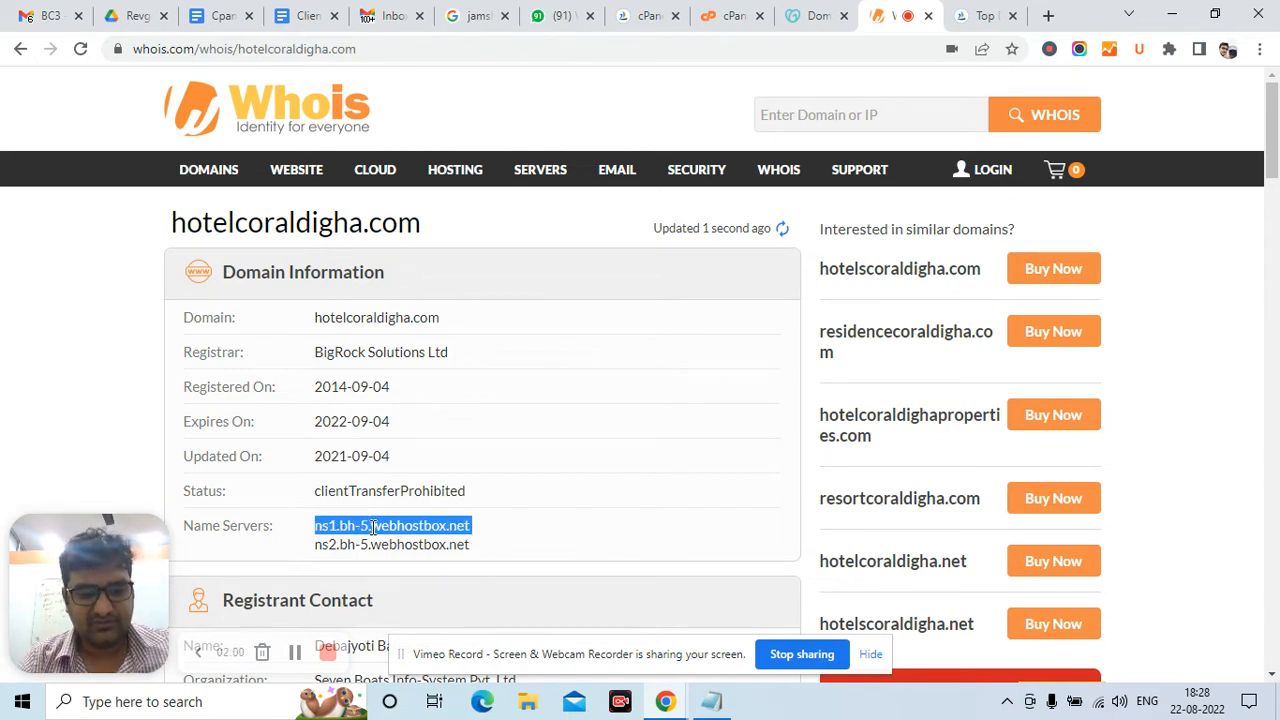
pyautogui.click(735, 15)
# Open DNS management for ranaindia.com and scroll to the NS25/NS26.DOMAINCONTROL.COM nameservers
pyautogui.click(817, 12)
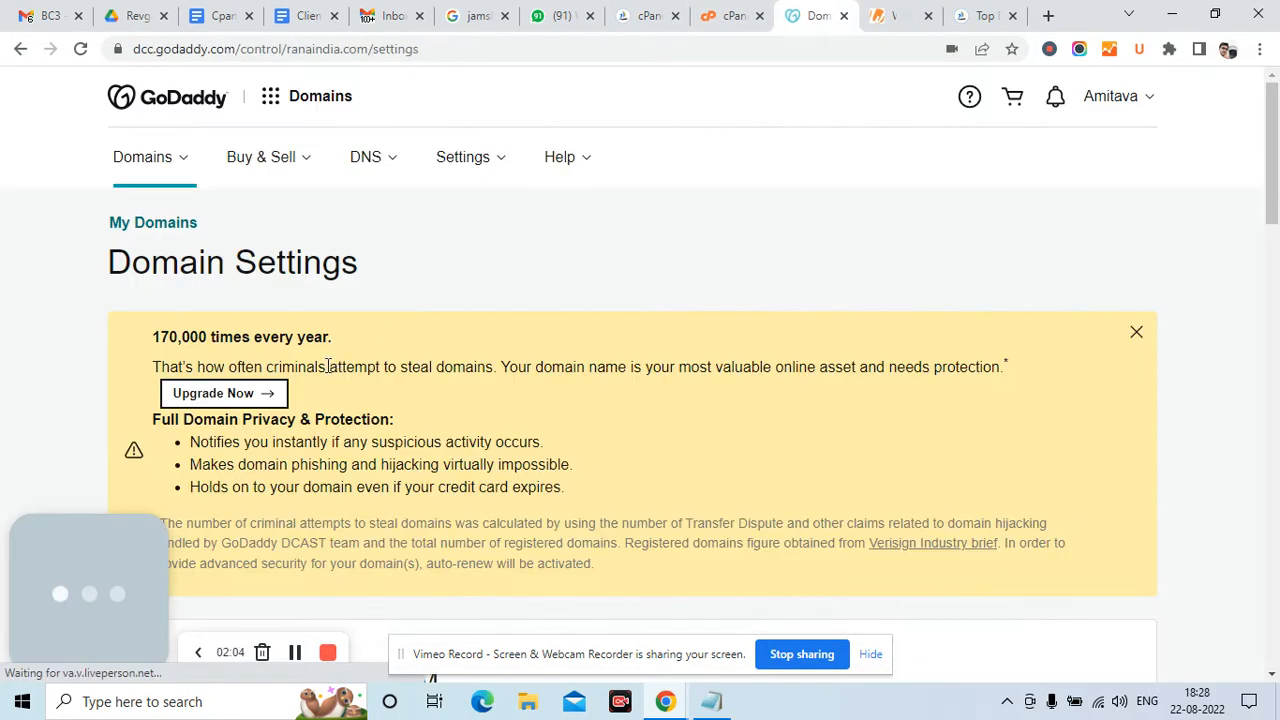
pyautogui.scroll(-5, 330, 370)
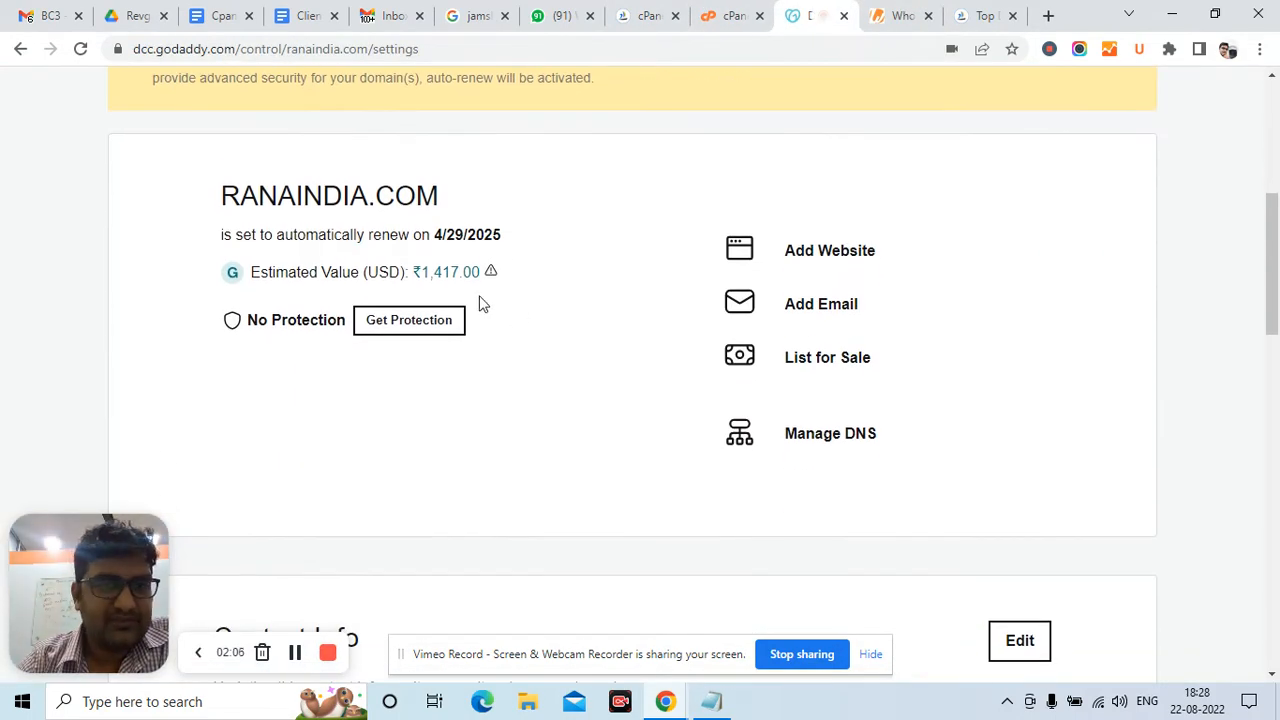
pyautogui.scroll(-2, 480, 304)
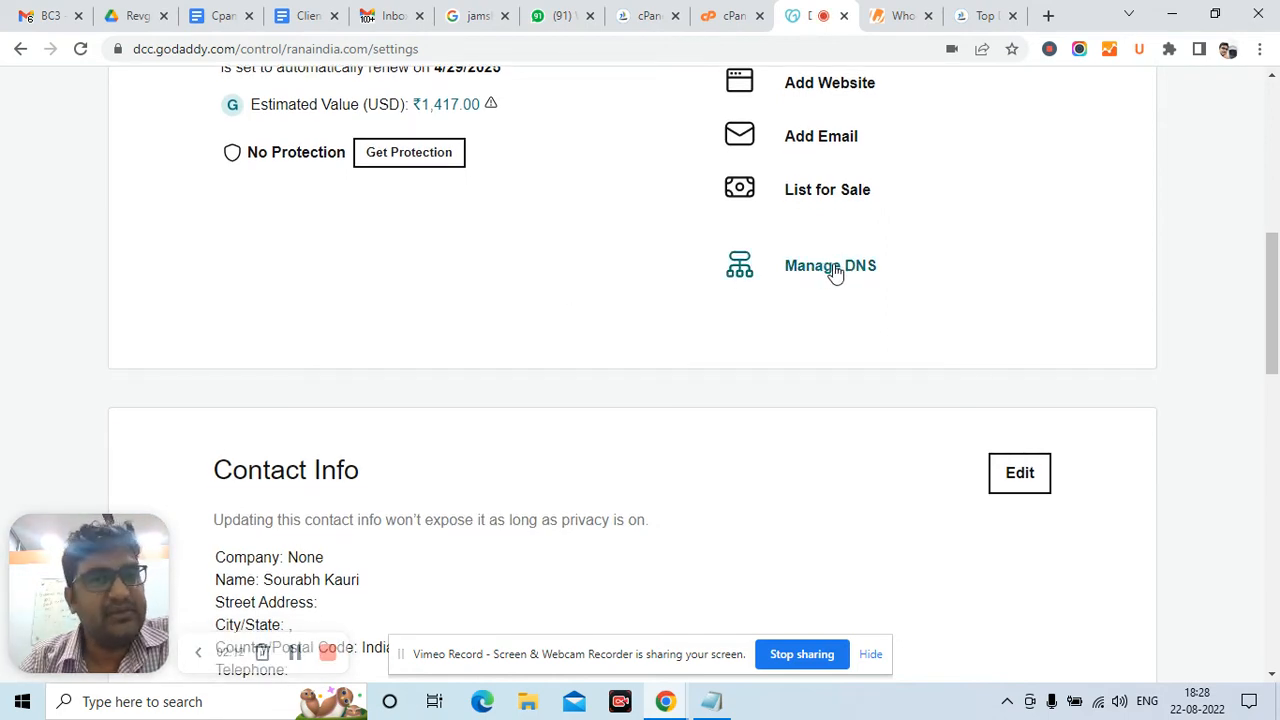
pyautogui.scroll(-1, 836, 273)
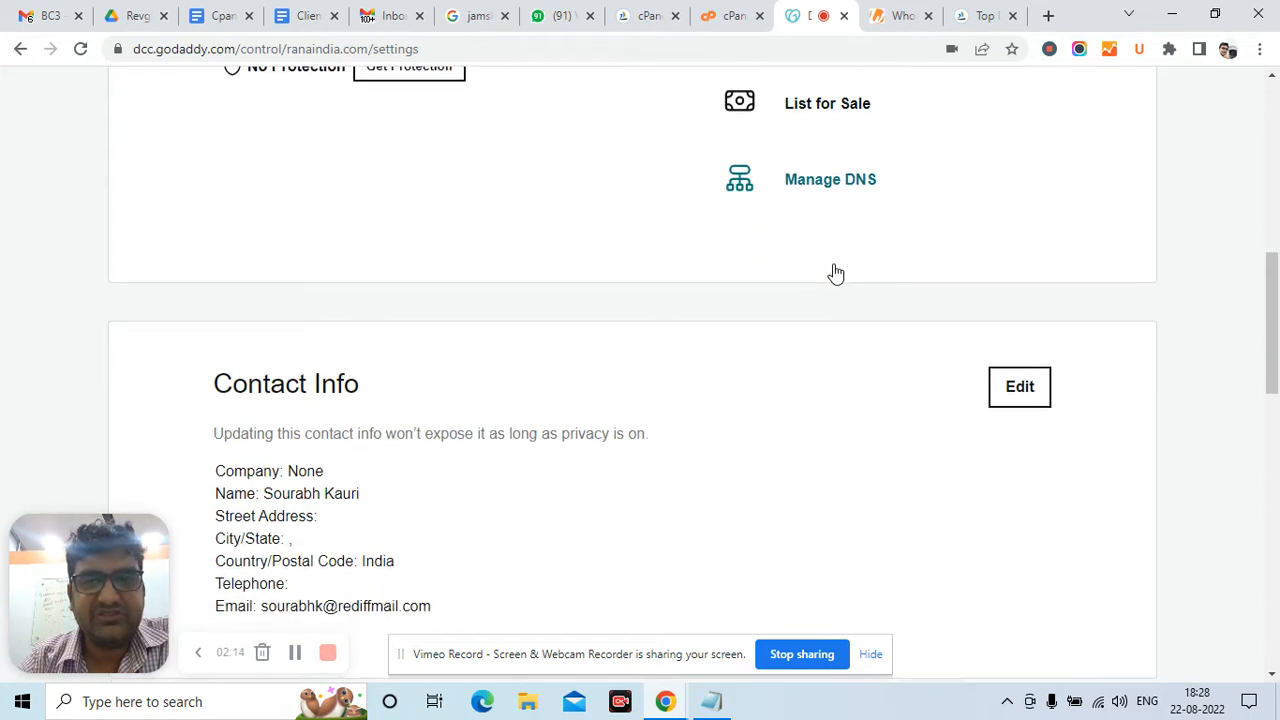
pyautogui.scroll(1, 836, 273)
pyautogui.click(835, 203)
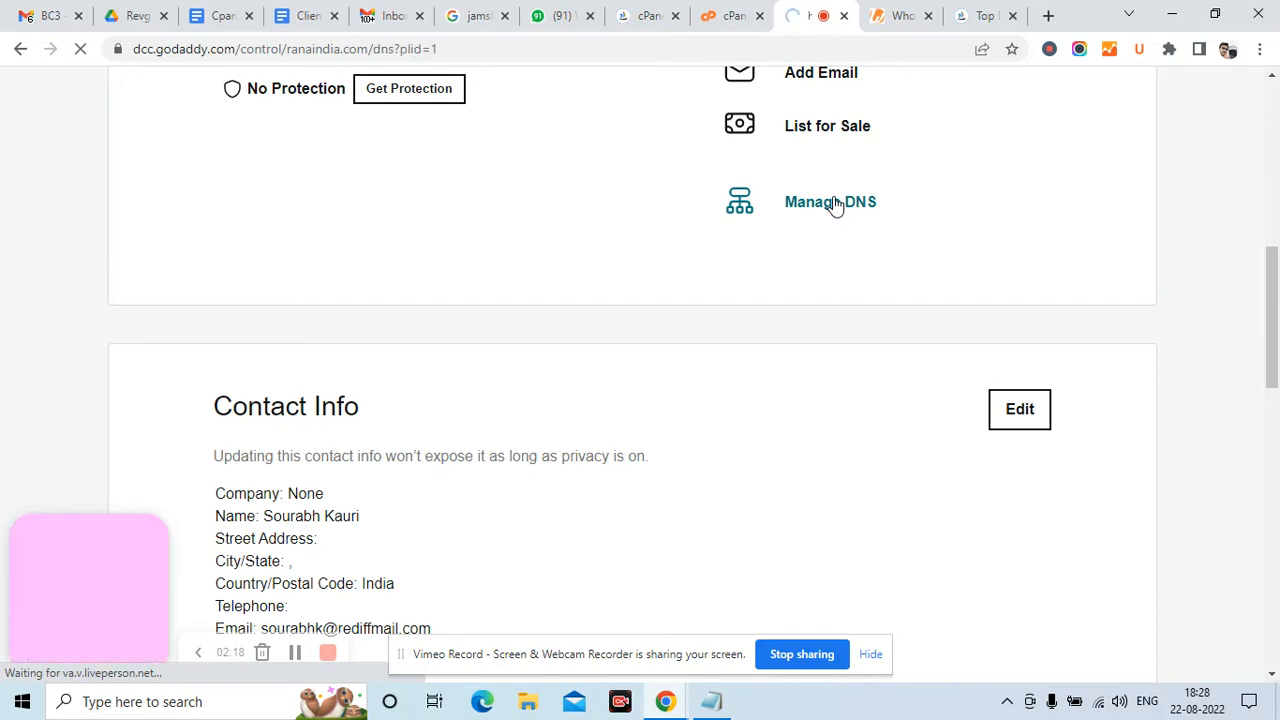
pyautogui.scroll(-2, 610, 283)
pyautogui.scroll(-10, 610, 283)
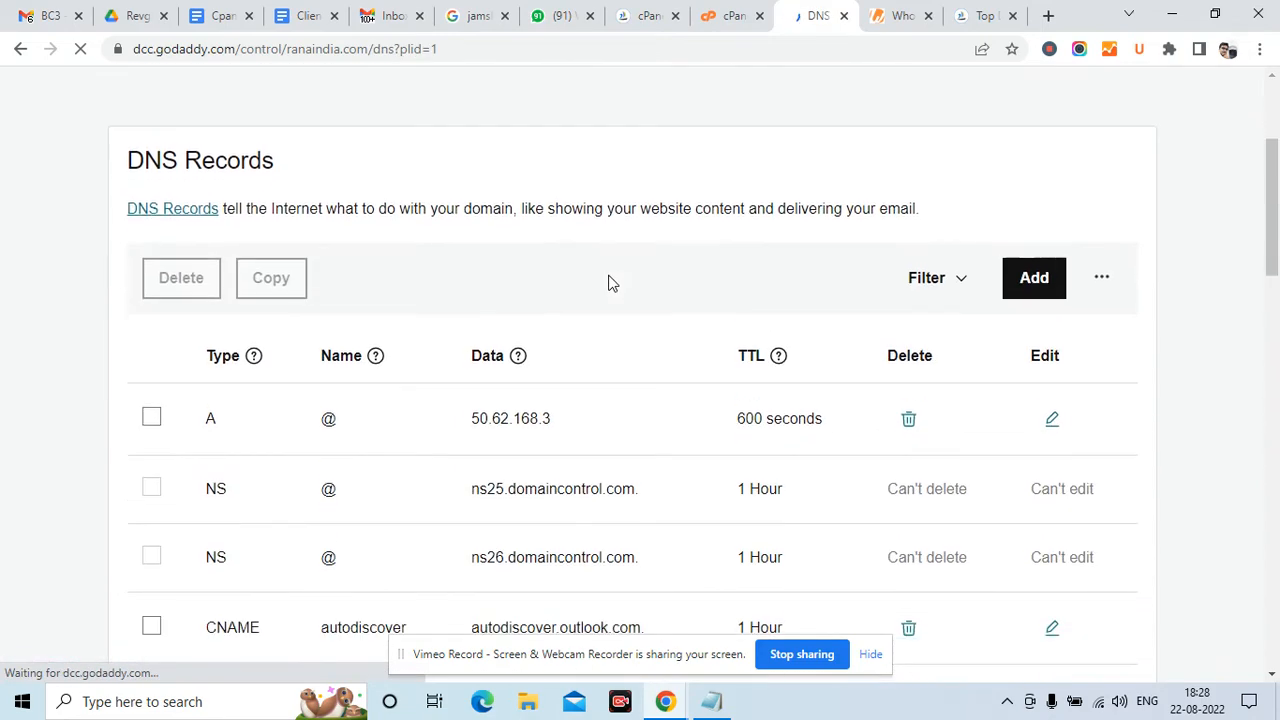
pyautogui.scroll(-1, 610, 283)
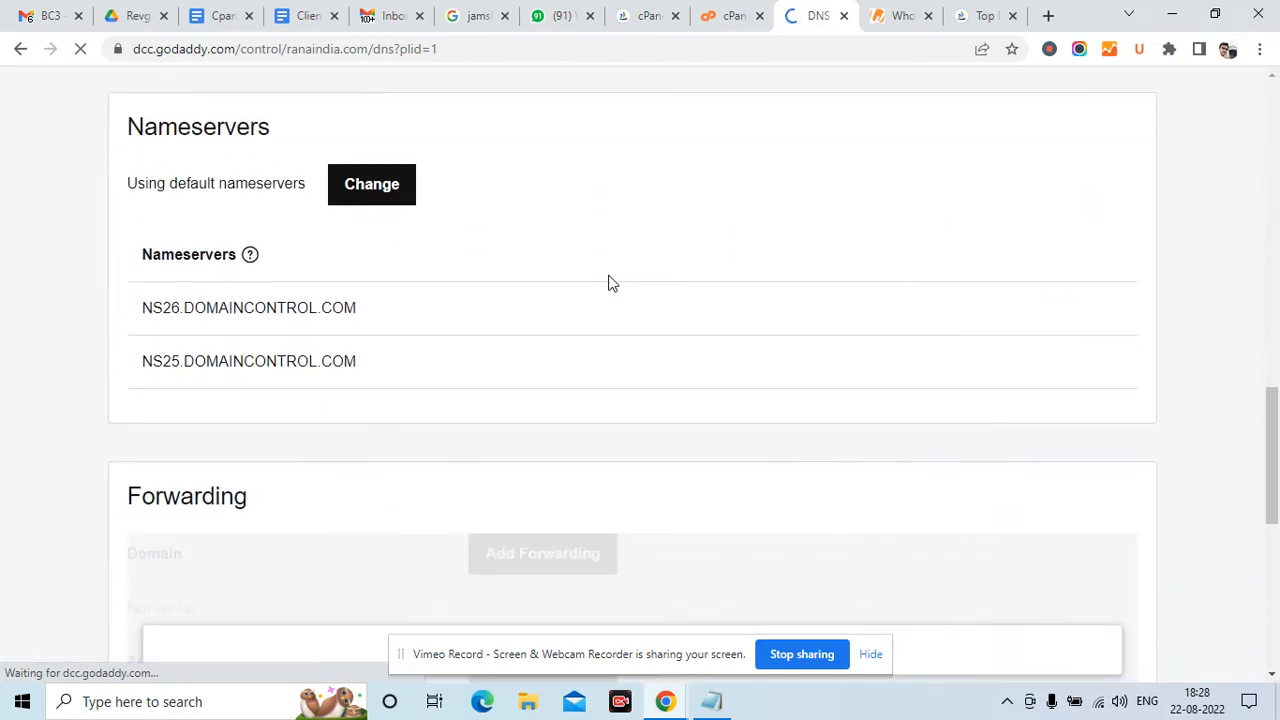
pyautogui.click(371, 186)
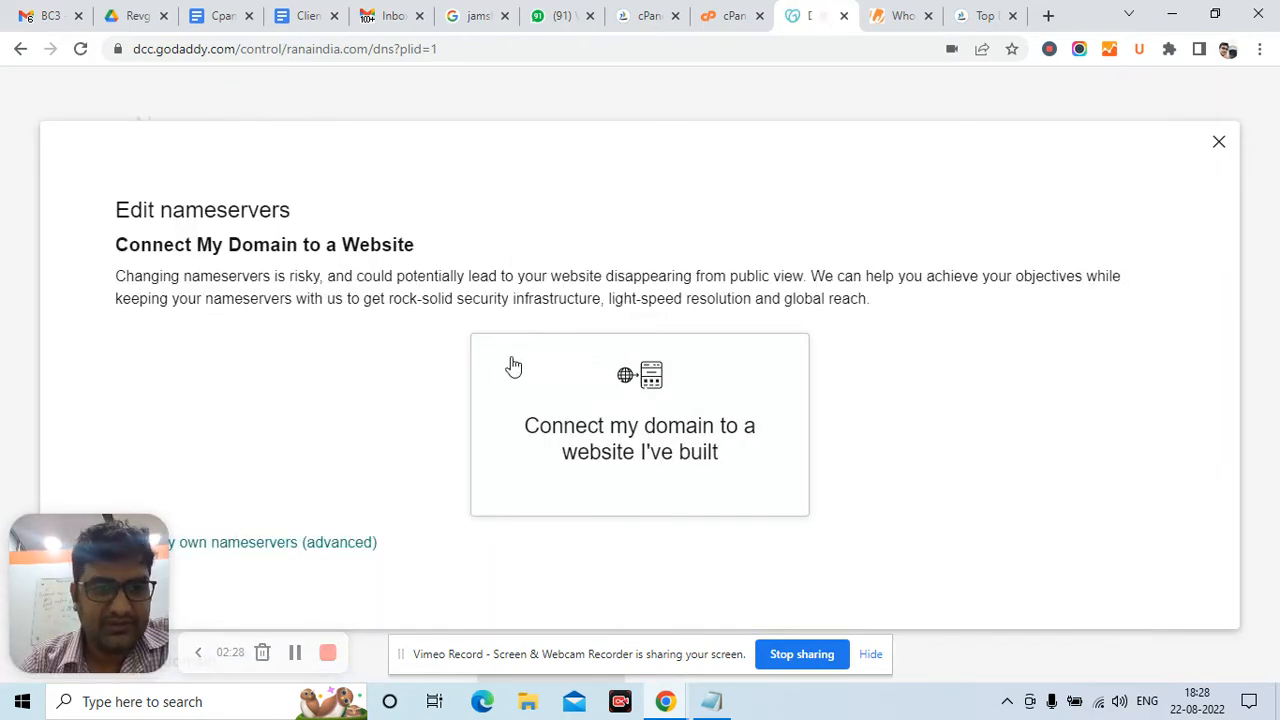
pyautogui.click(284, 549)
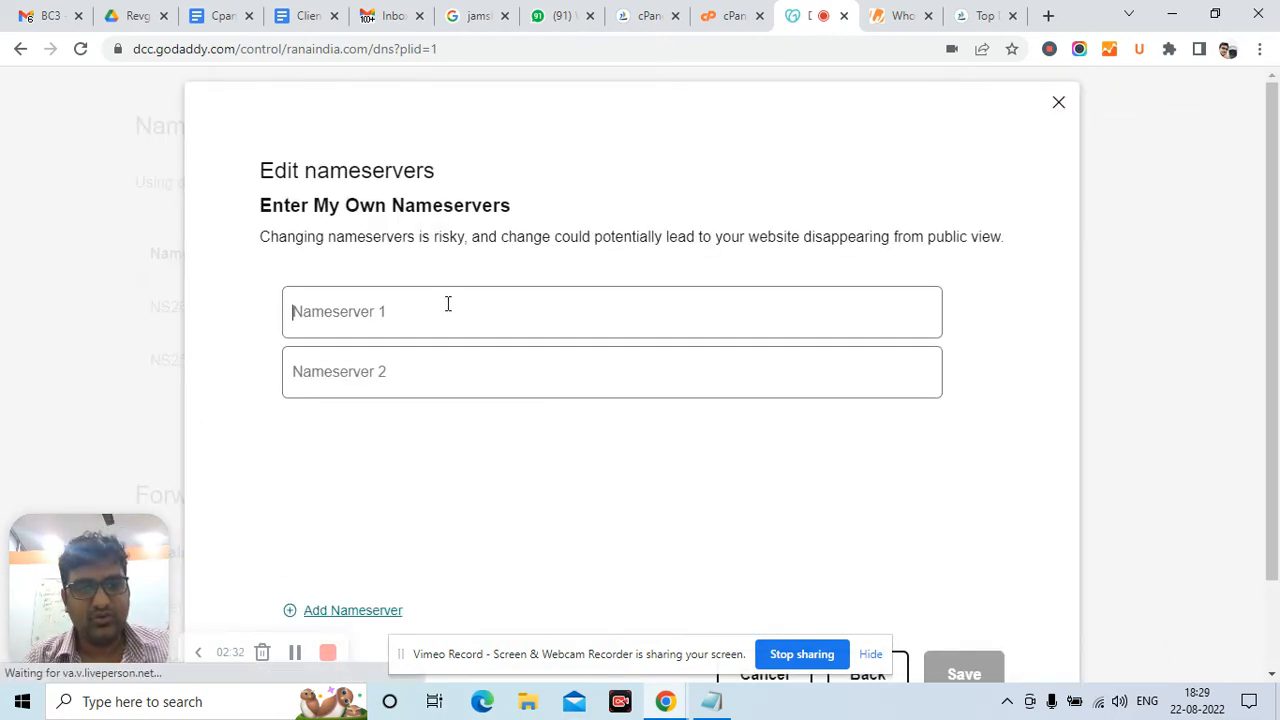
pyautogui.hotkey('ctrl', 'v')
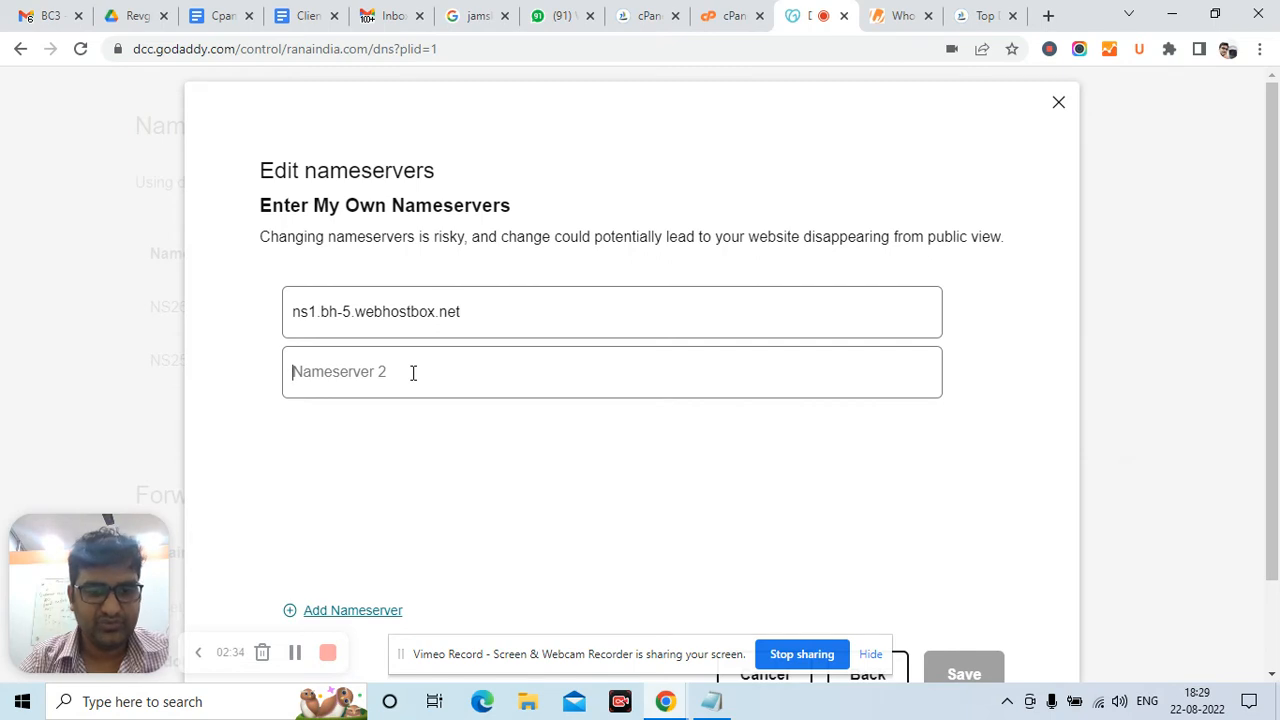
pyautogui.hotkey('ctrl', 'v')
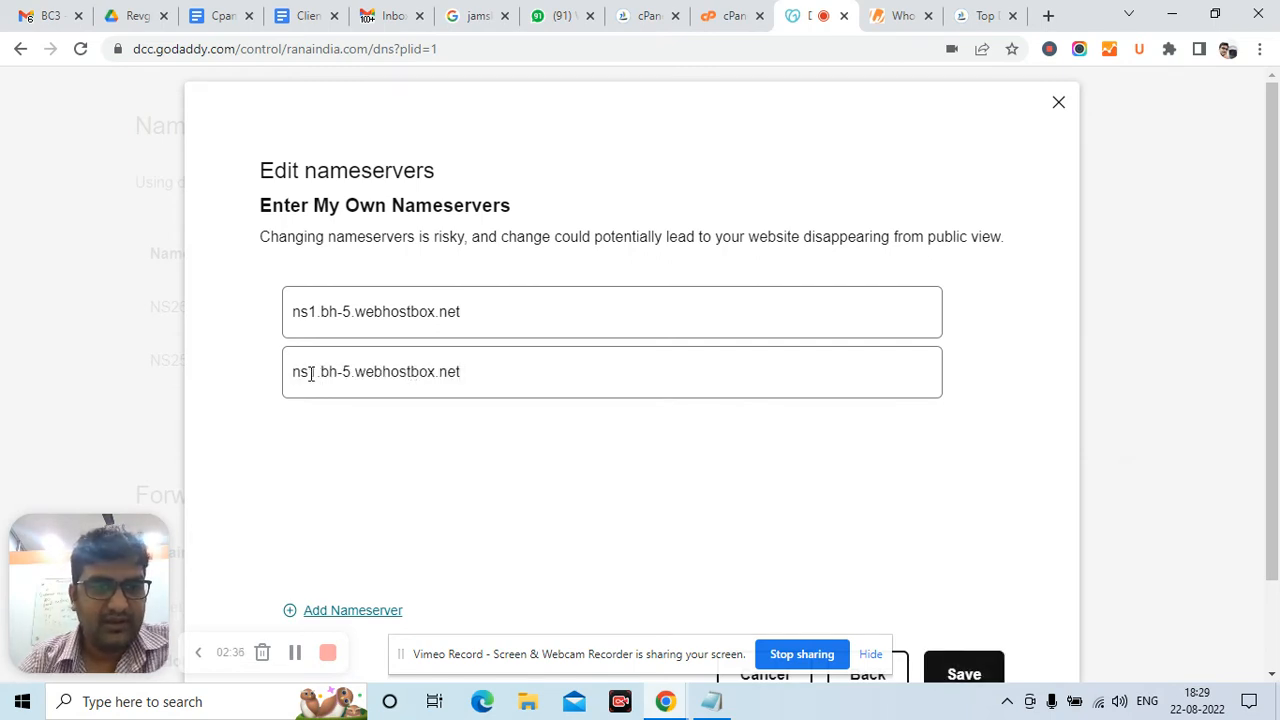
pyautogui.click(312, 373)
pyautogui.press('BackSpace')
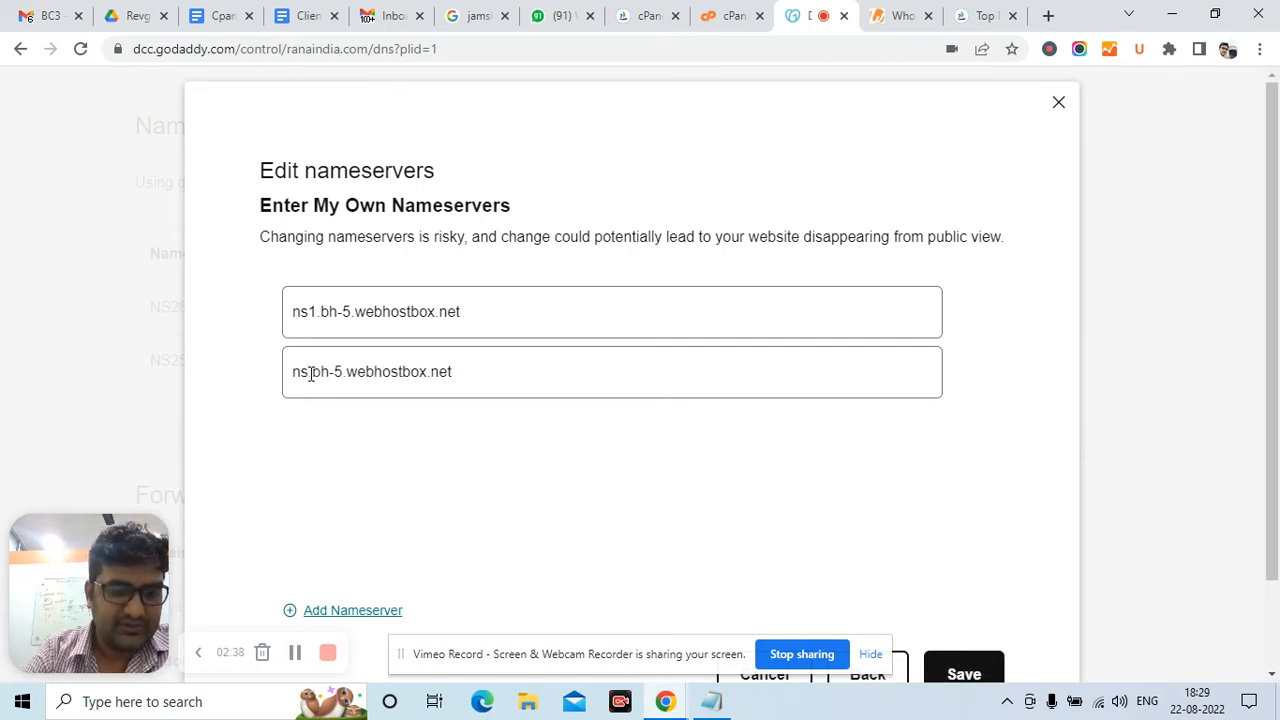
pyautogui.write('2')
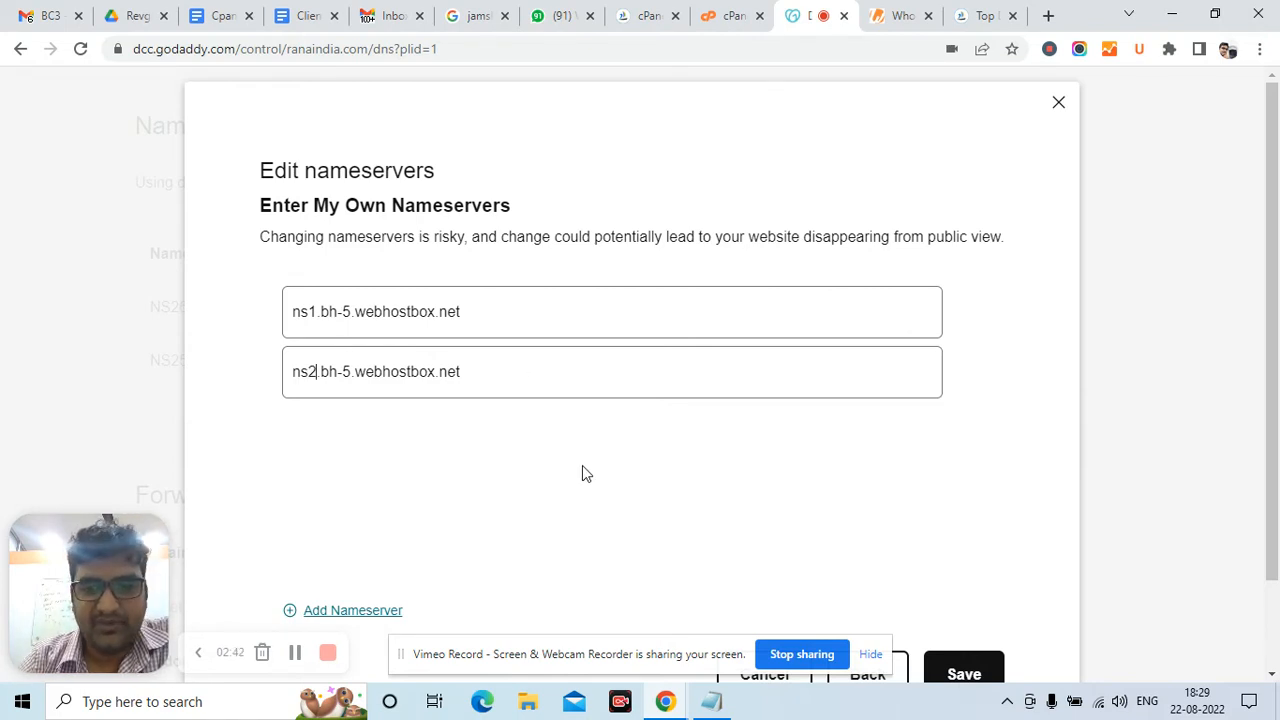
pyautogui.scroll(-2, 586, 473)
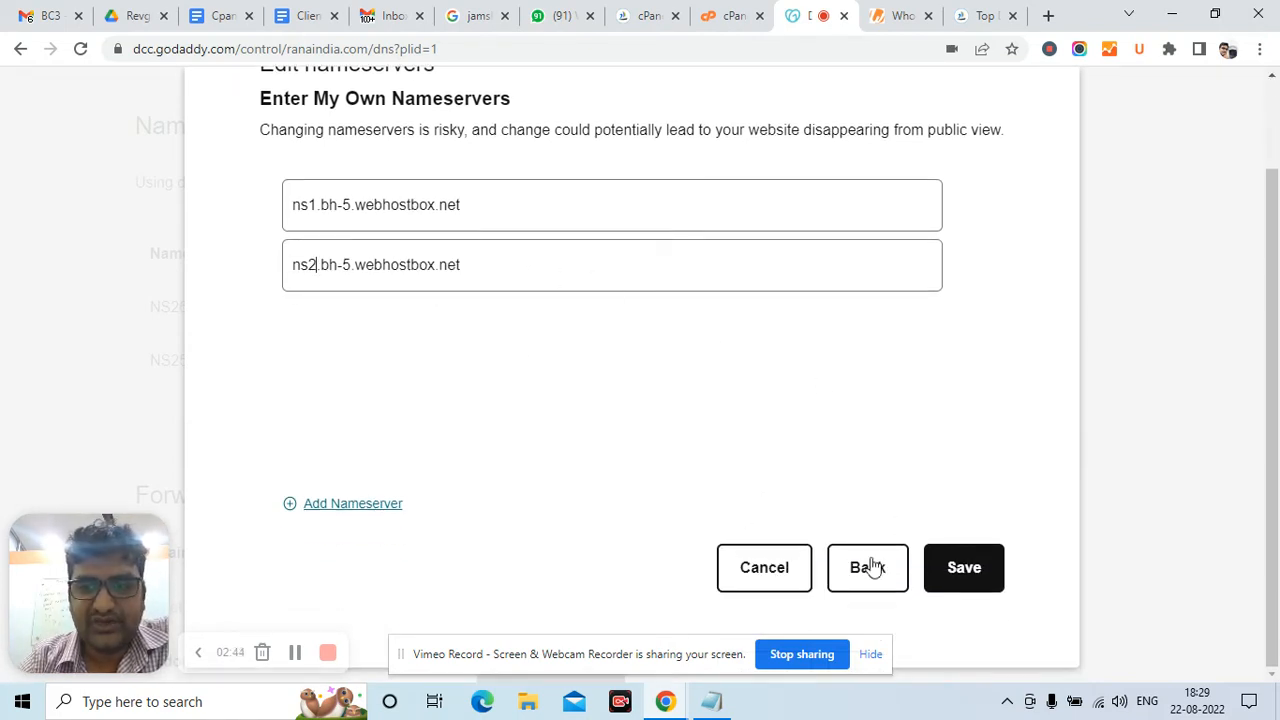
pyautogui.click(740, 573)
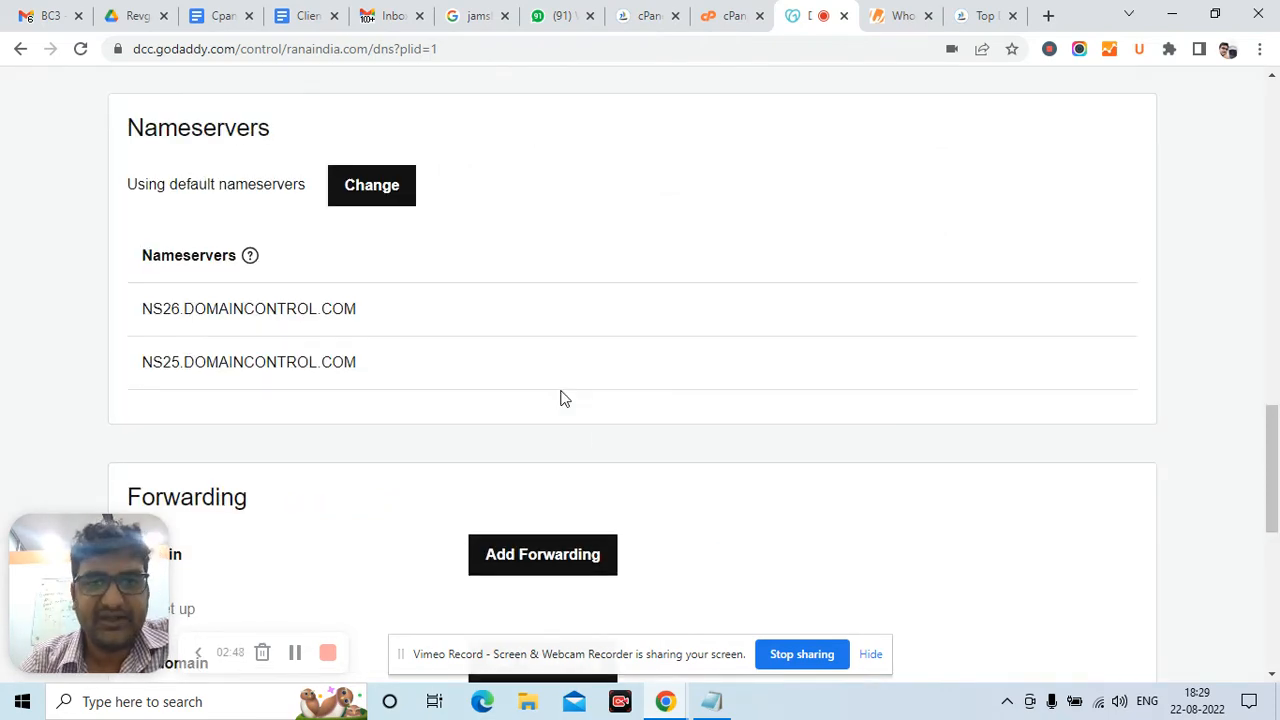
pyautogui.scroll(15, 563, 398)
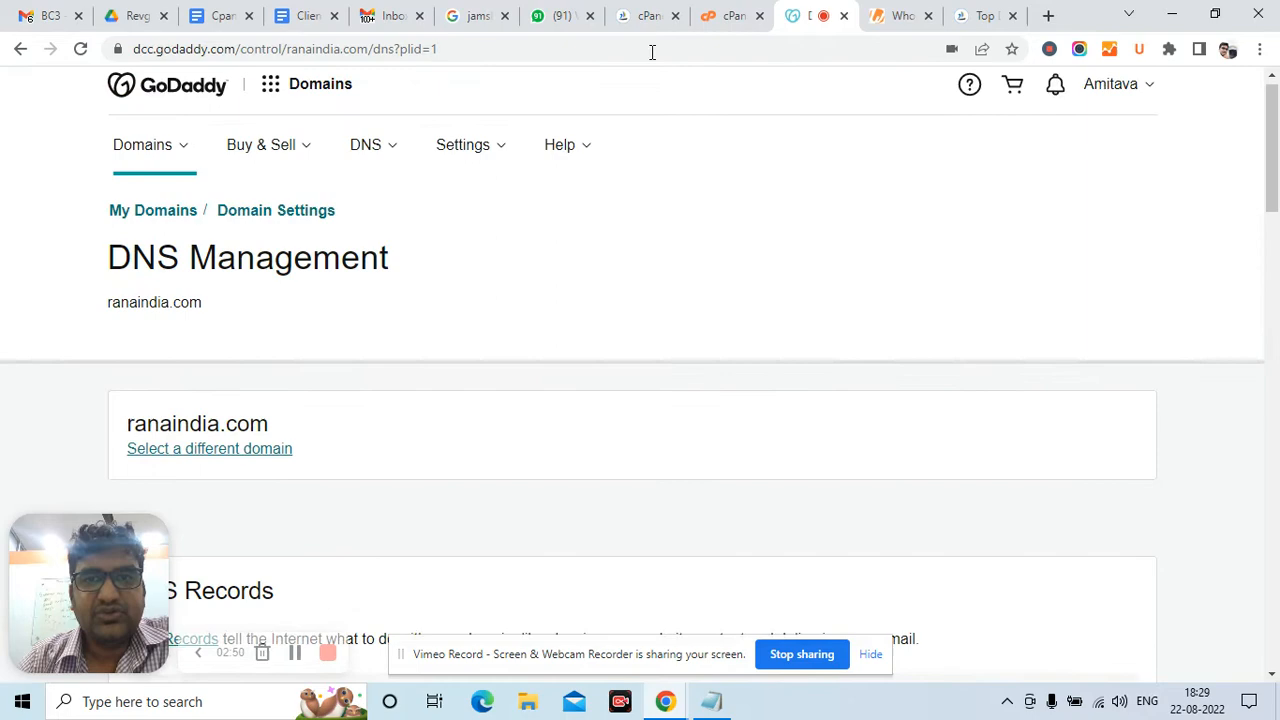
pyautogui.click(750, 12)
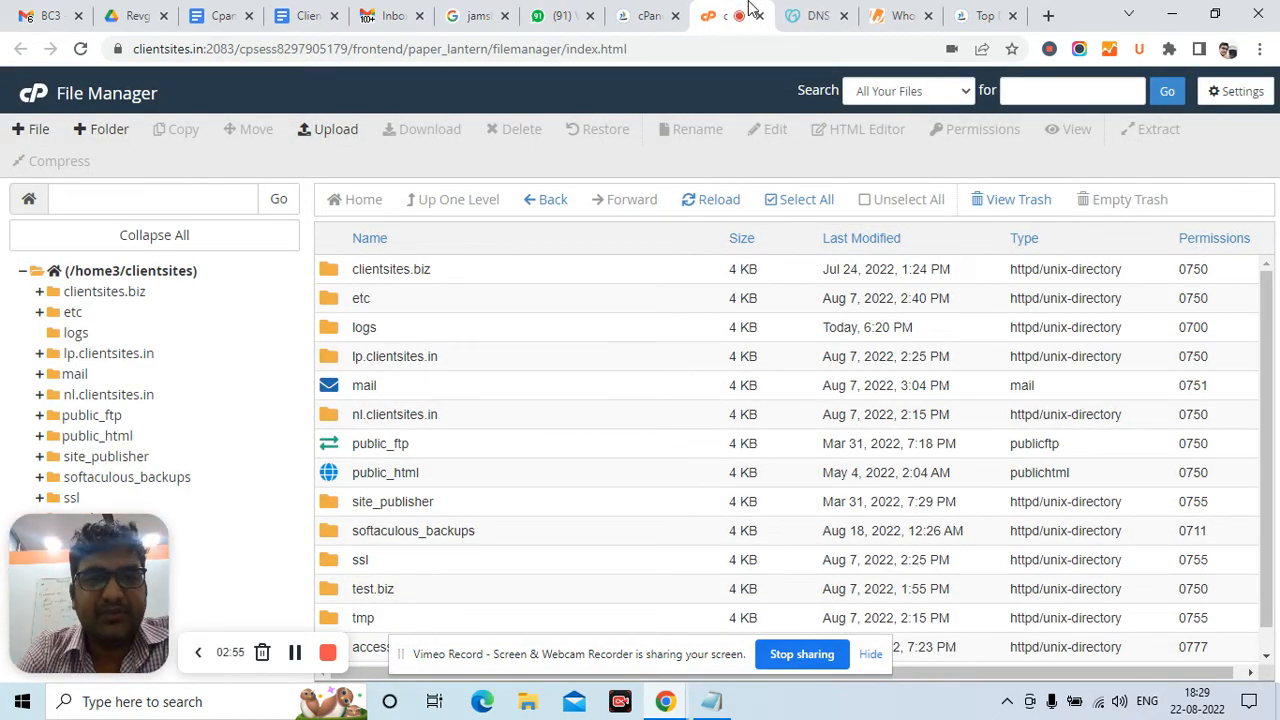
# Leave Addon Domains for the cPanel home dashboard and scroll to the Email tools
pyautogui.click(635, 10)
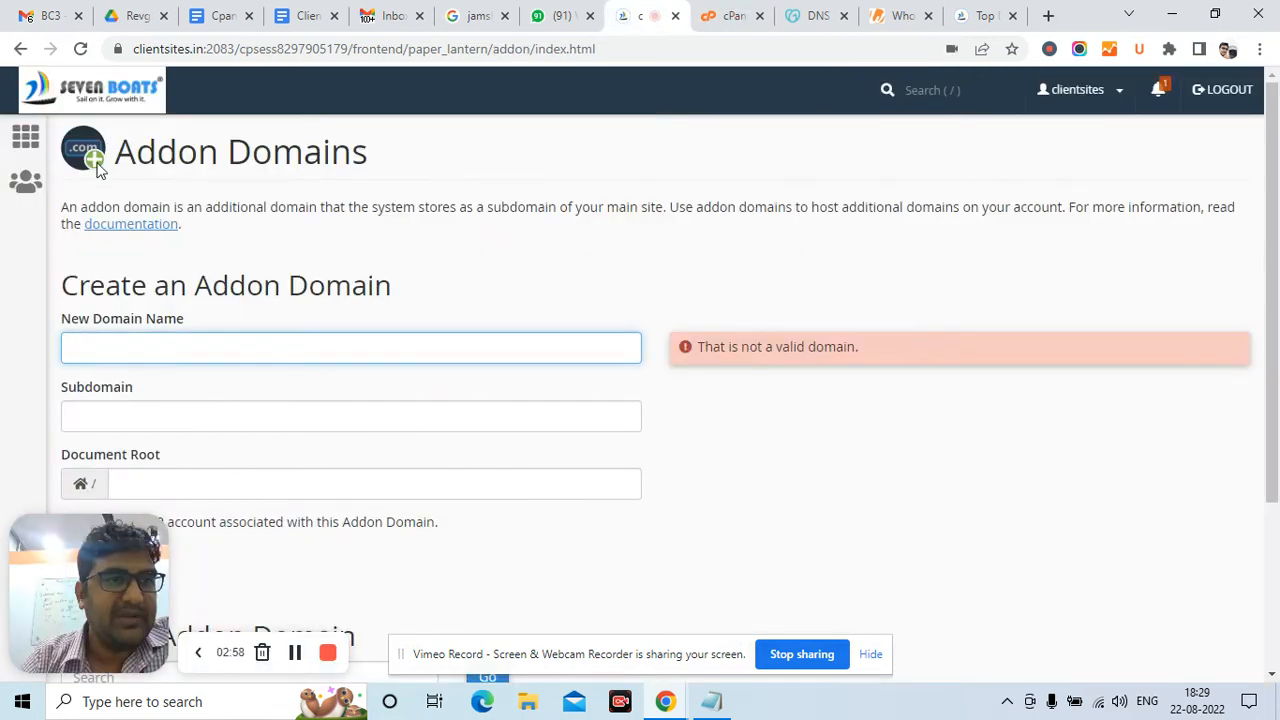
pyautogui.click(17, 138)
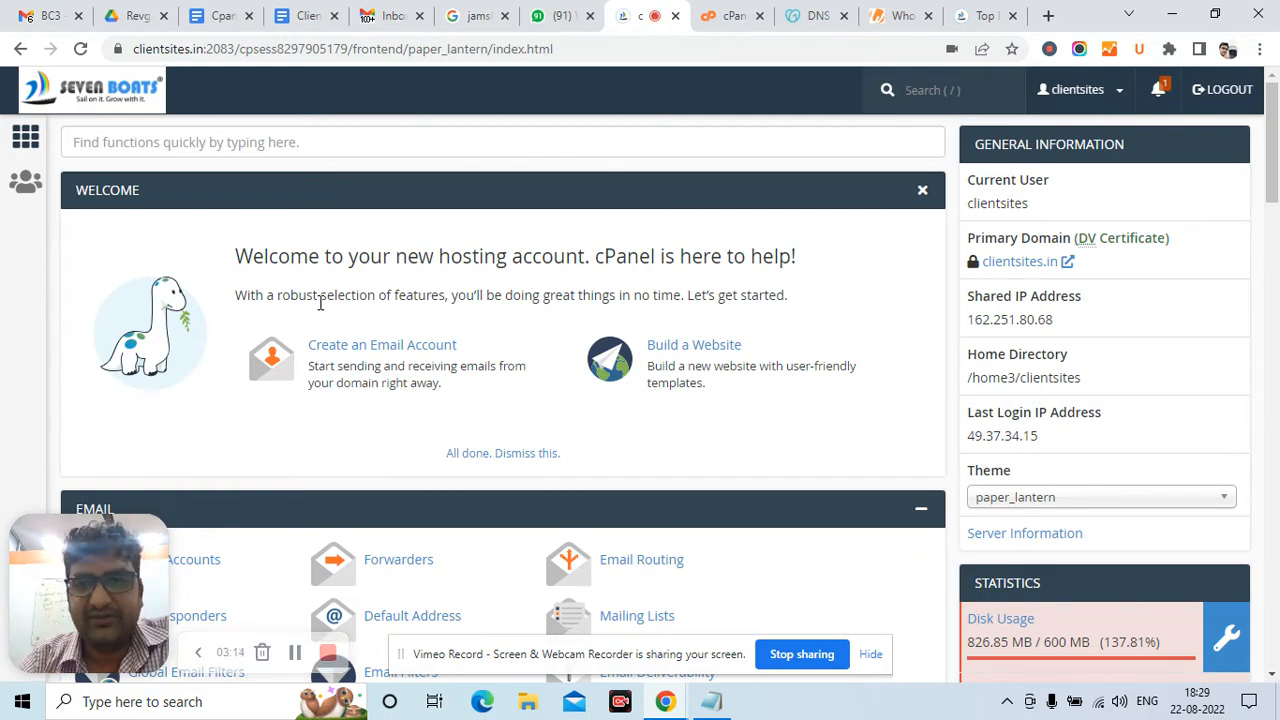
pyautogui.scroll(-1, 600, 366)
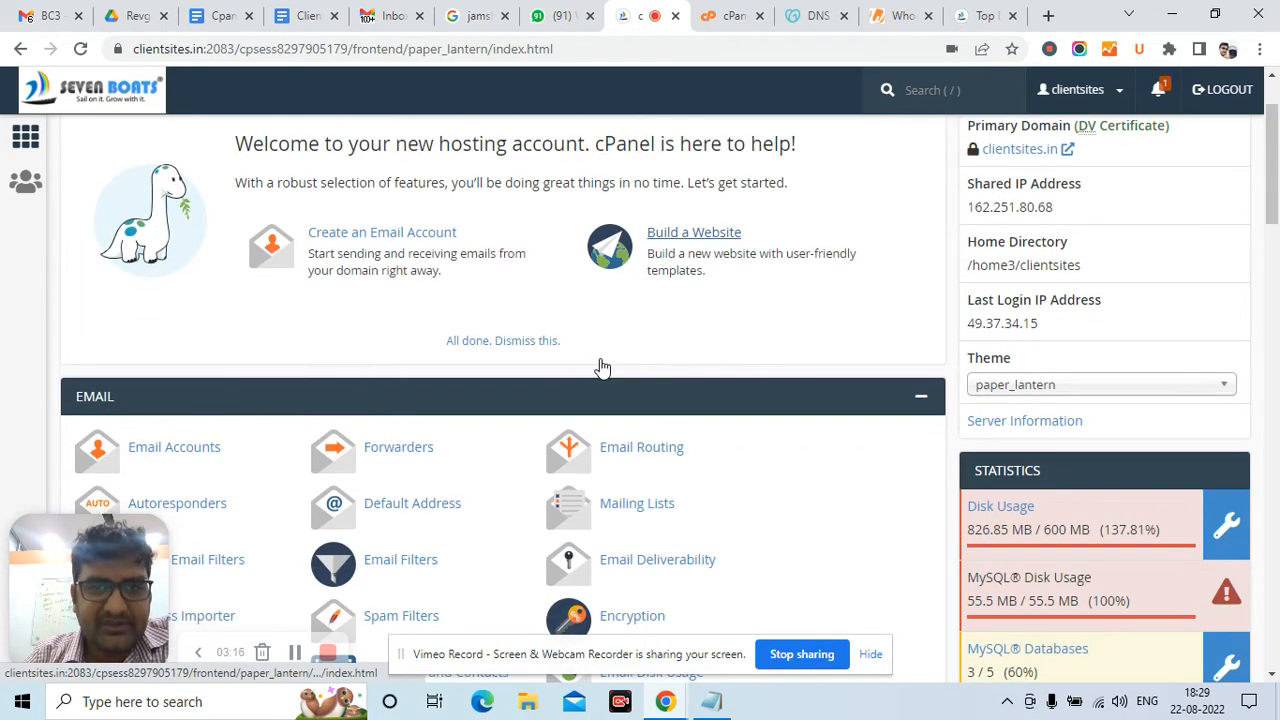
pyautogui.scroll(-3, 600, 366)
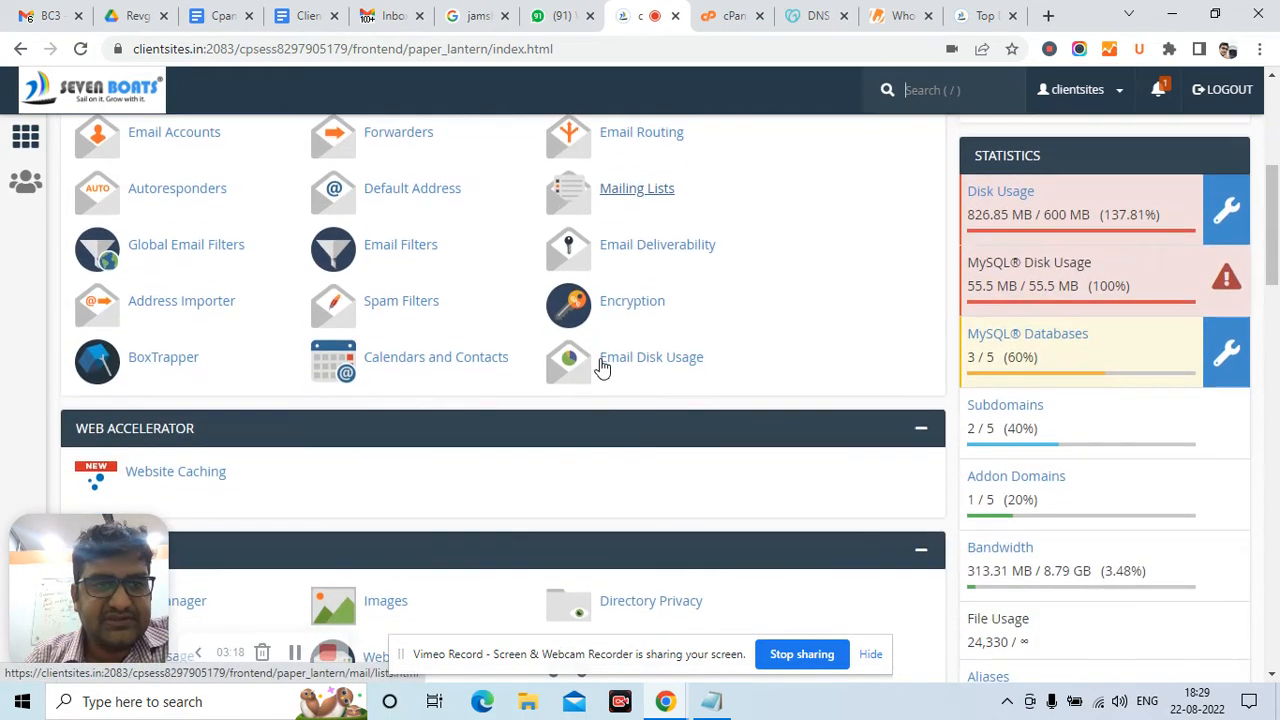
pyautogui.scroll(1, 600, 368)
pyautogui.scroll(1, 600, 366)
pyautogui.scroll(-1, 600, 280)
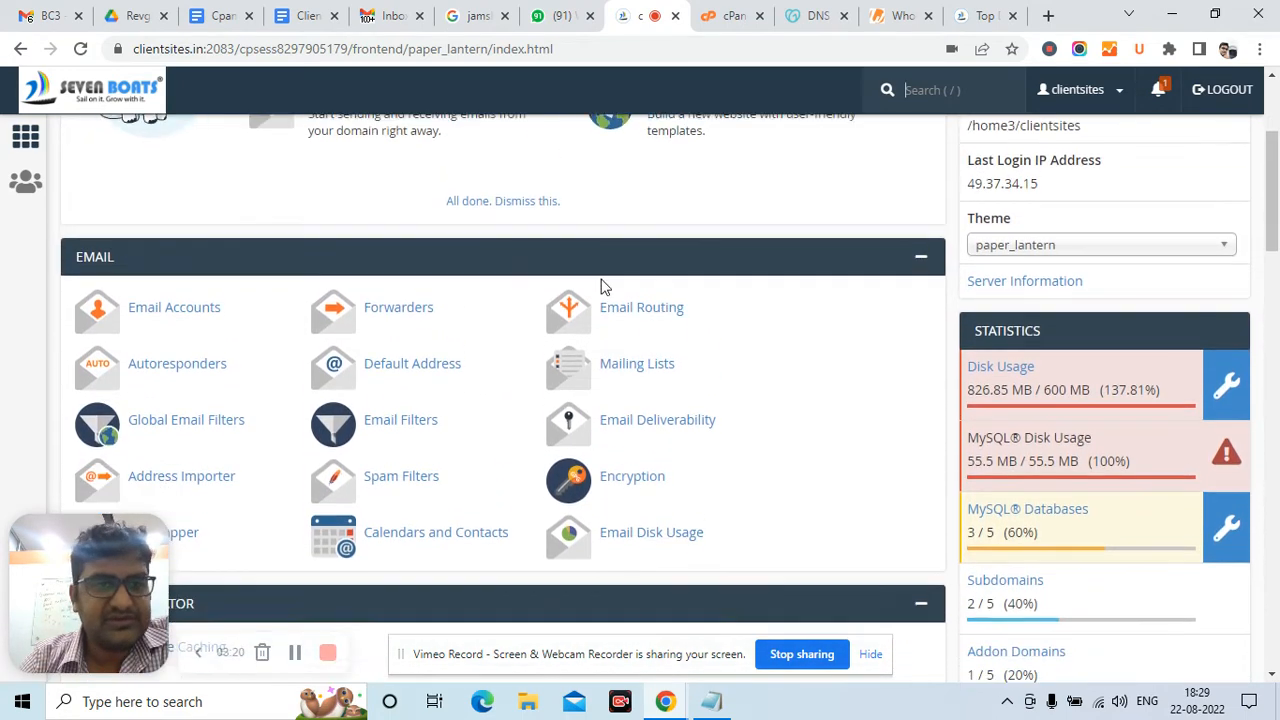
pyautogui.scroll(-1, 602, 287)
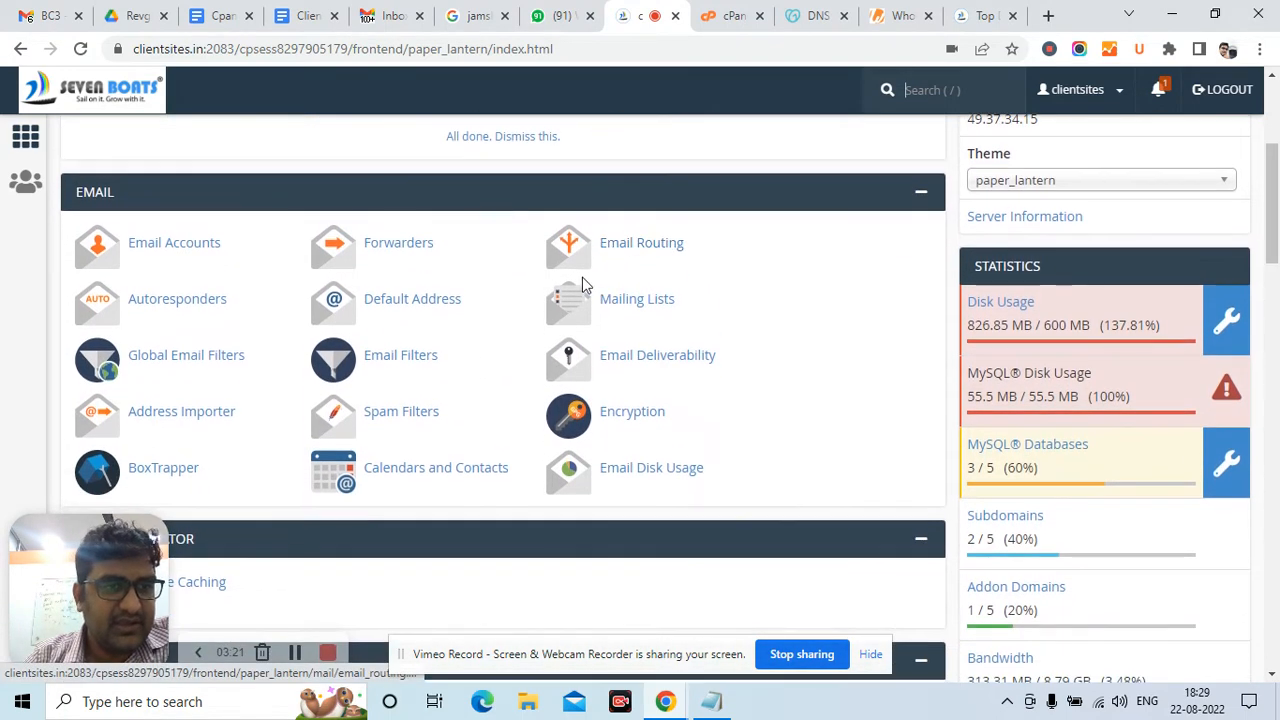
pyautogui.click(166, 246)
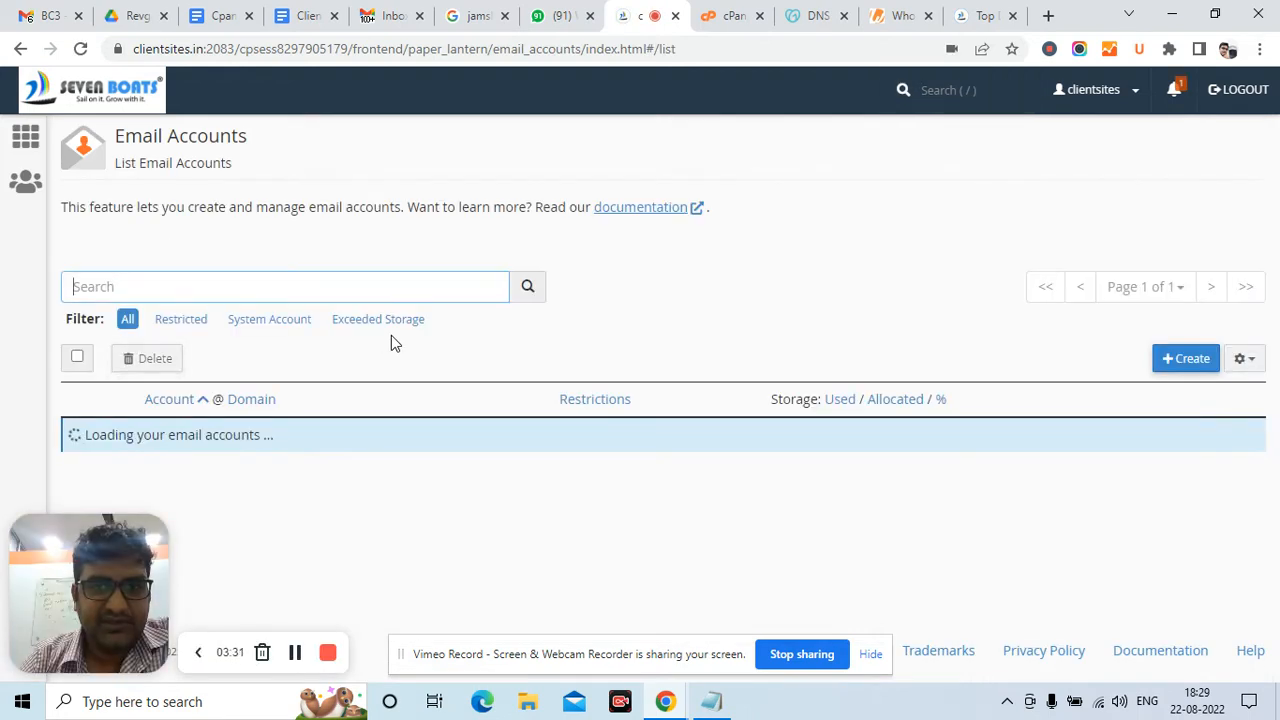
pyautogui.click(1186, 358)
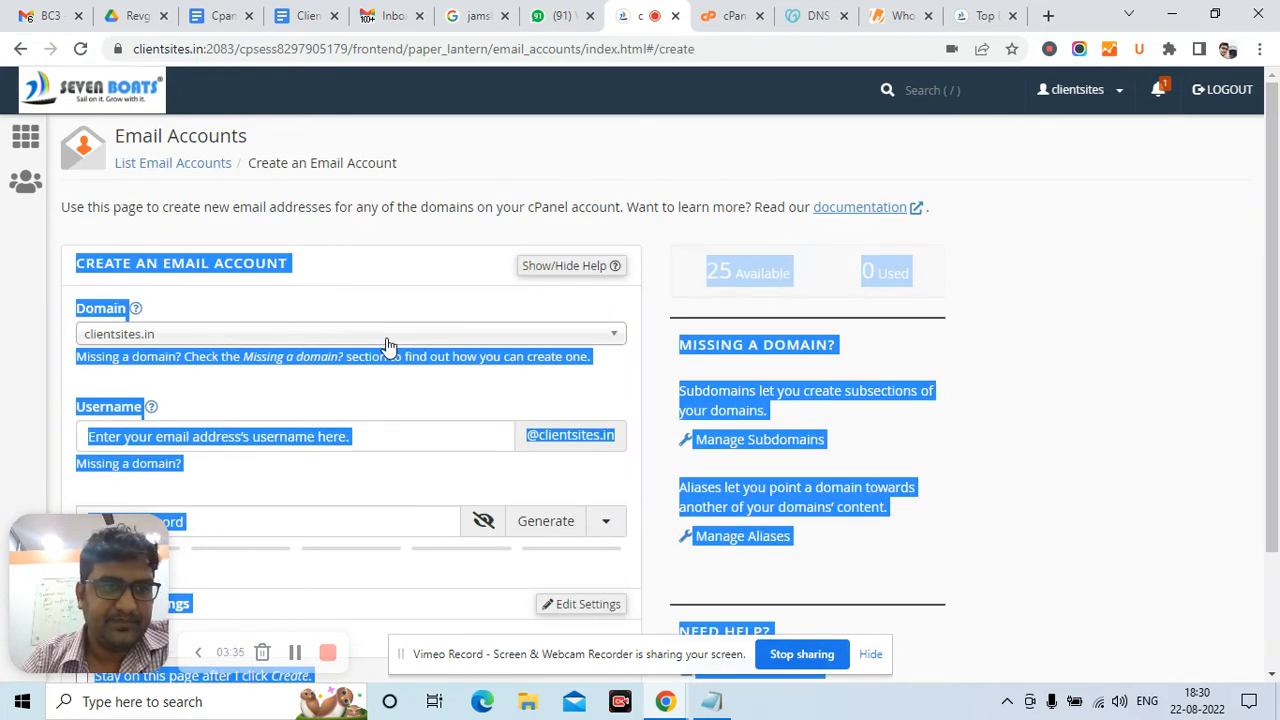
pyautogui.click(366, 270)
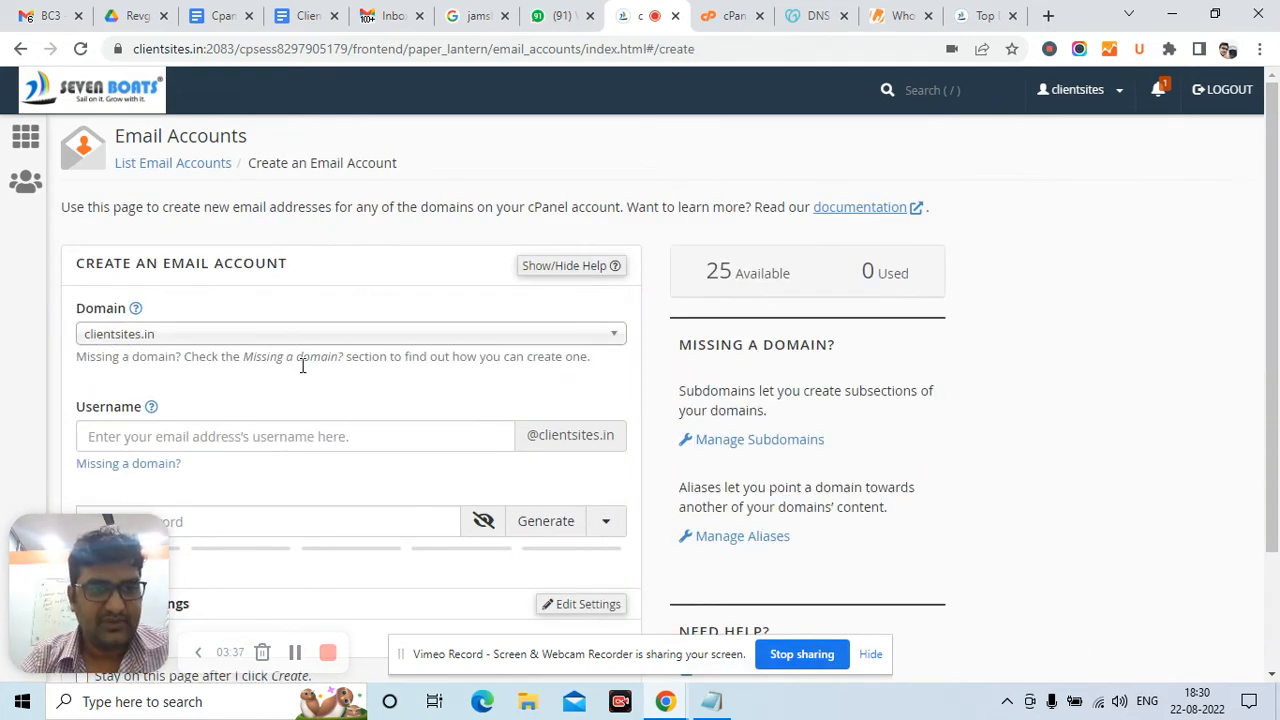
pyautogui.click(203, 434)
pyautogui.write('info')
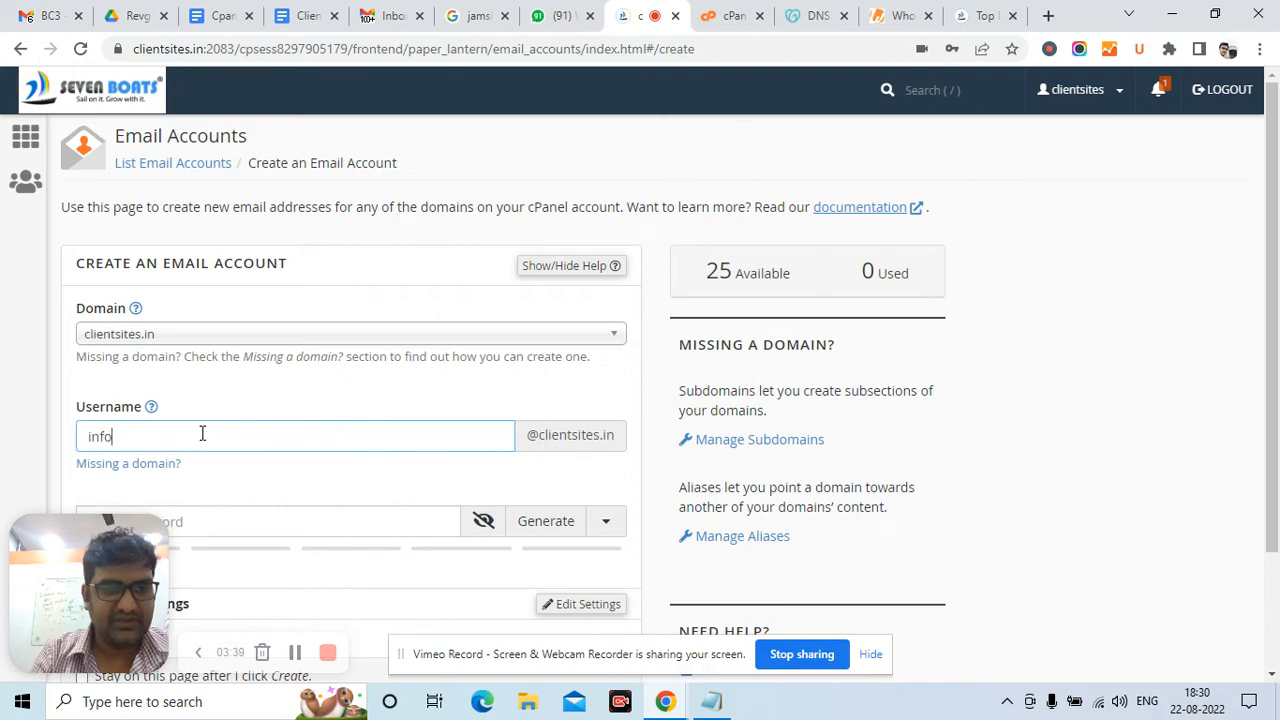
pyautogui.scroll(-3, 344, 365)
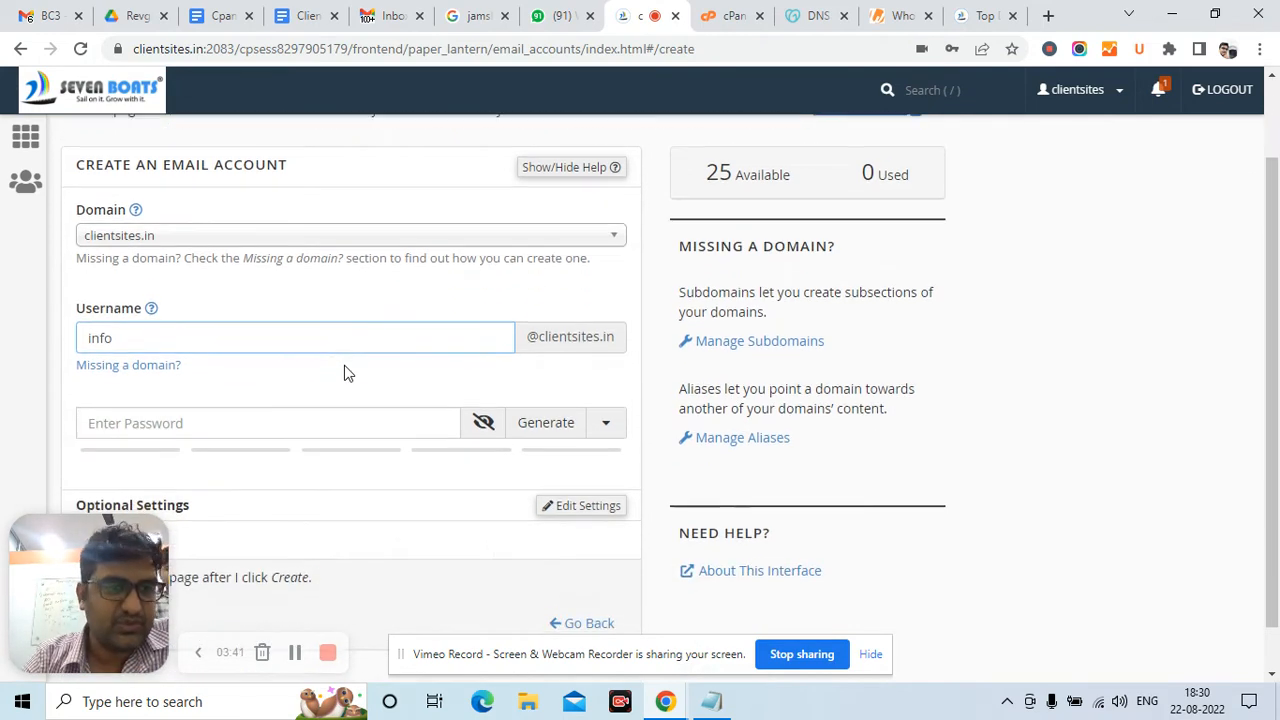
pyautogui.click(279, 367)
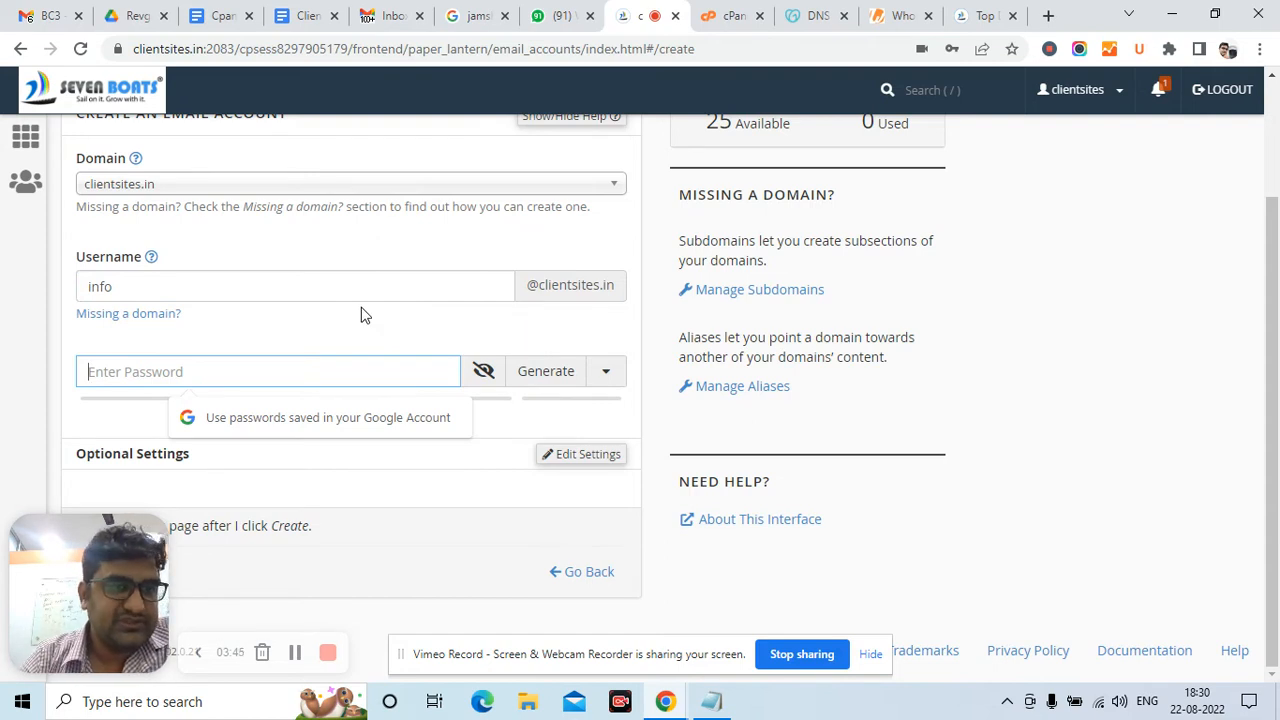
pyautogui.click(25, 140)
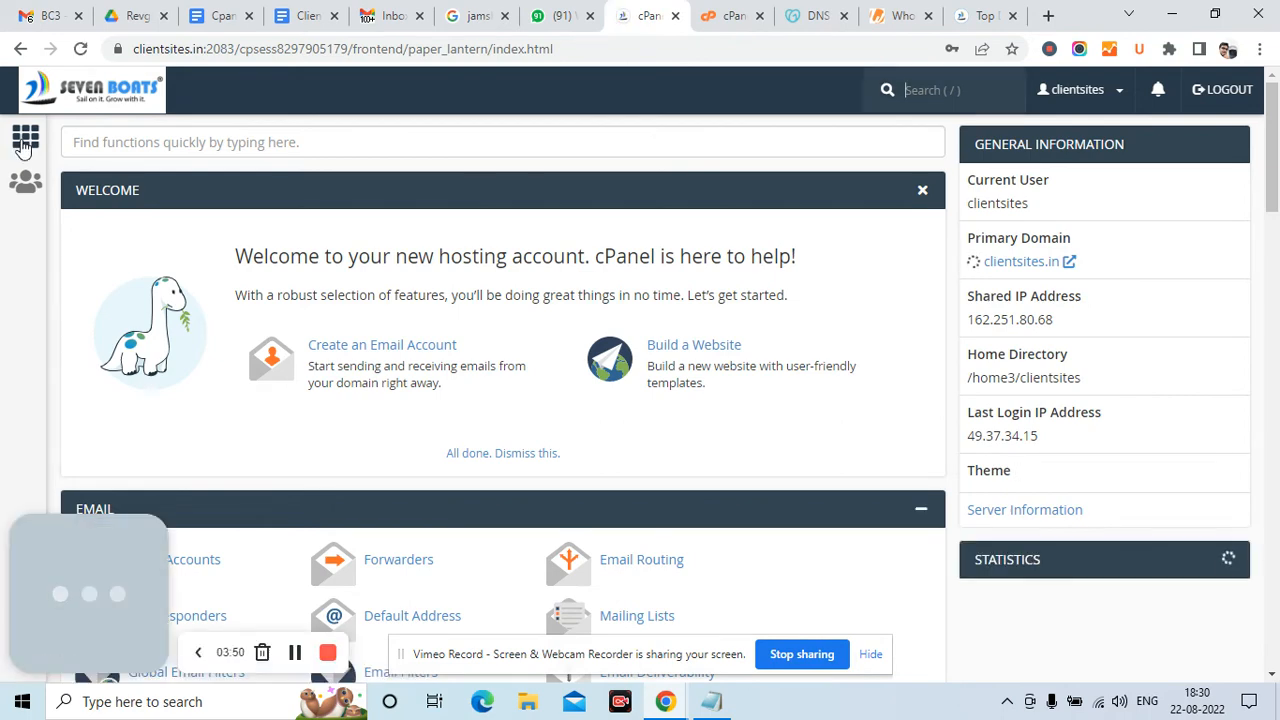
# Scroll the cPanel home page down to the Domains section
pyautogui.scroll(-3, 348, 290)
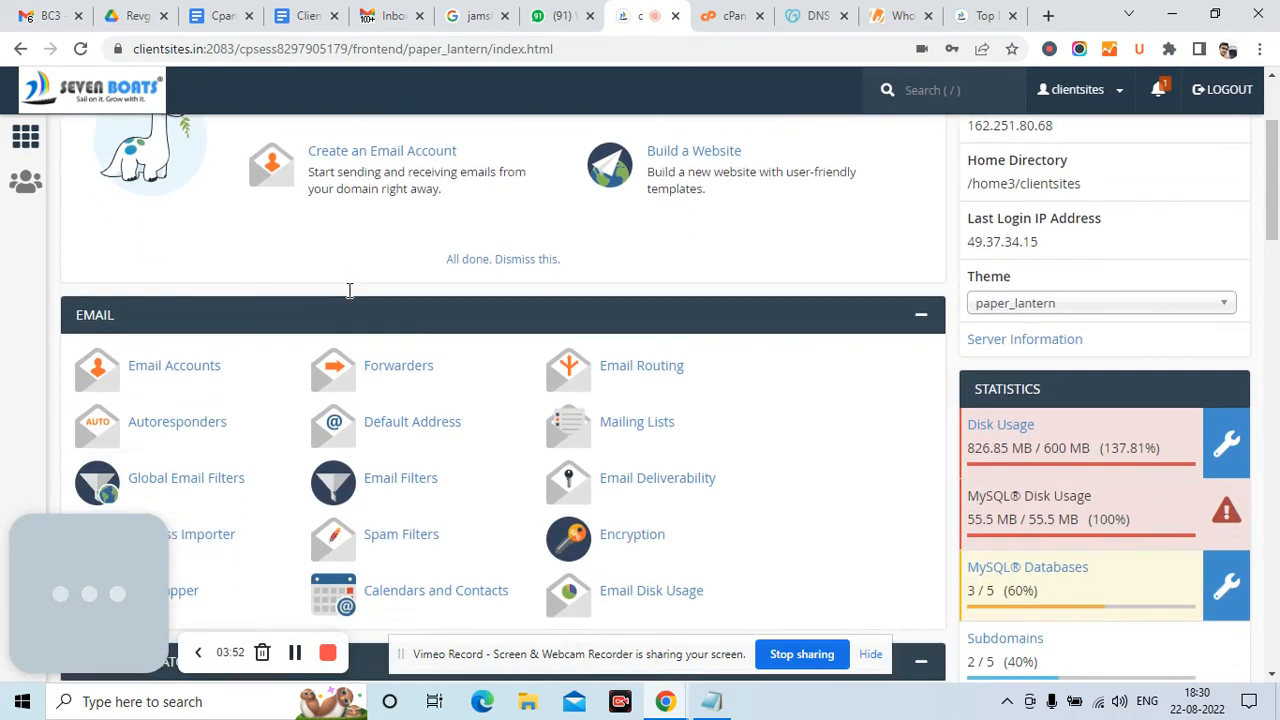
pyautogui.scroll(-3, 348, 290)
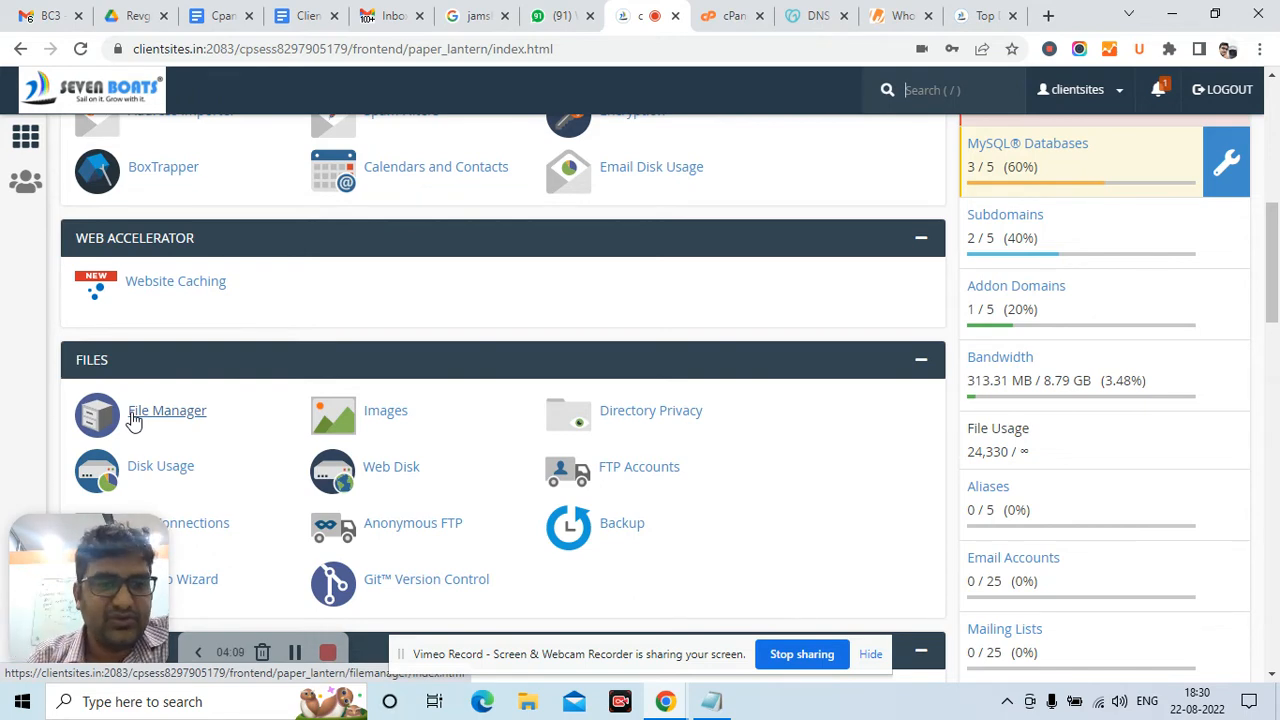
pyautogui.scroll(-1, 133, 420)
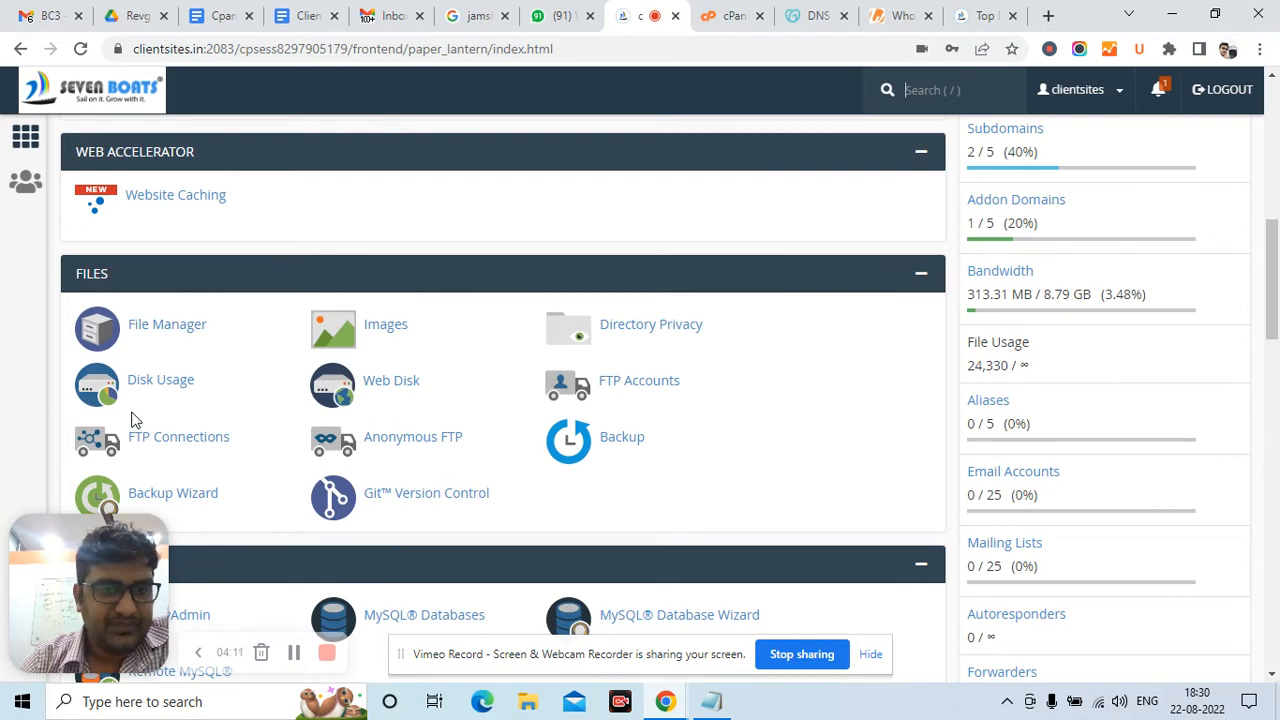
pyautogui.scroll(-3, 133, 420)
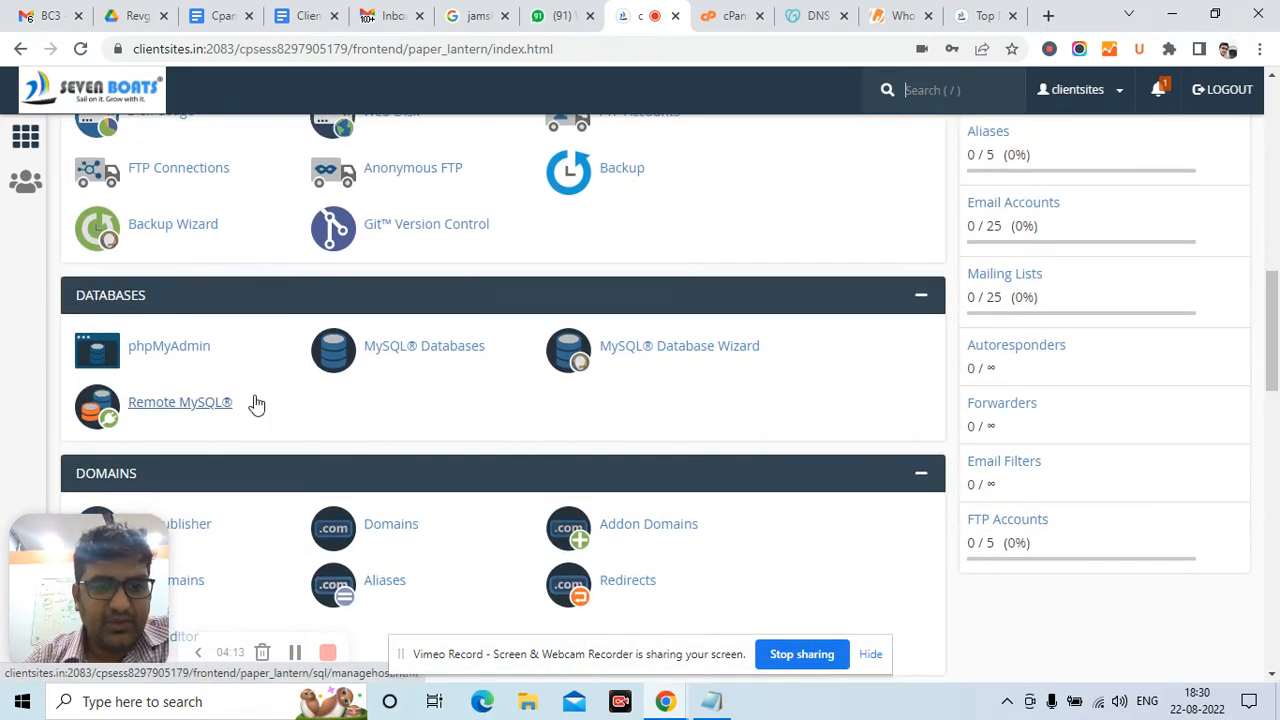
pyautogui.scroll(-1, 252, 402)
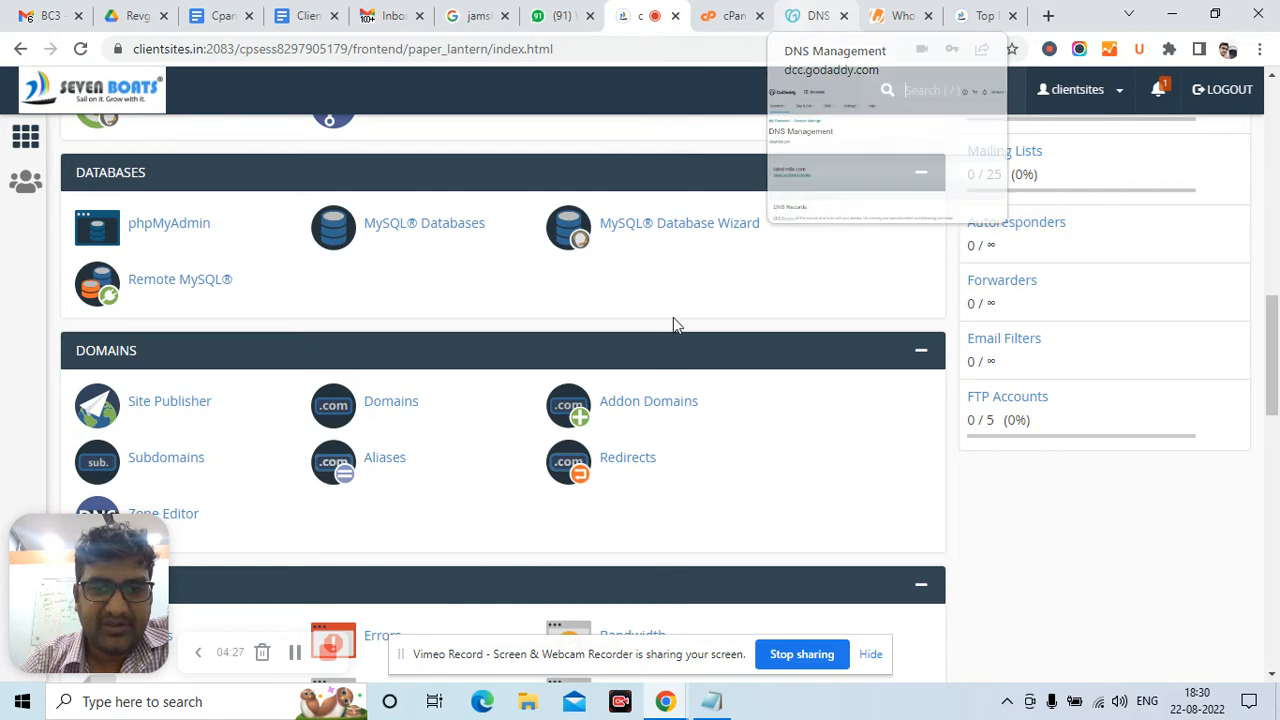
# Enter the person's-name .com domain as a new addon domain so subdomain and document root auto-fill
pyautogui.click(636, 402)
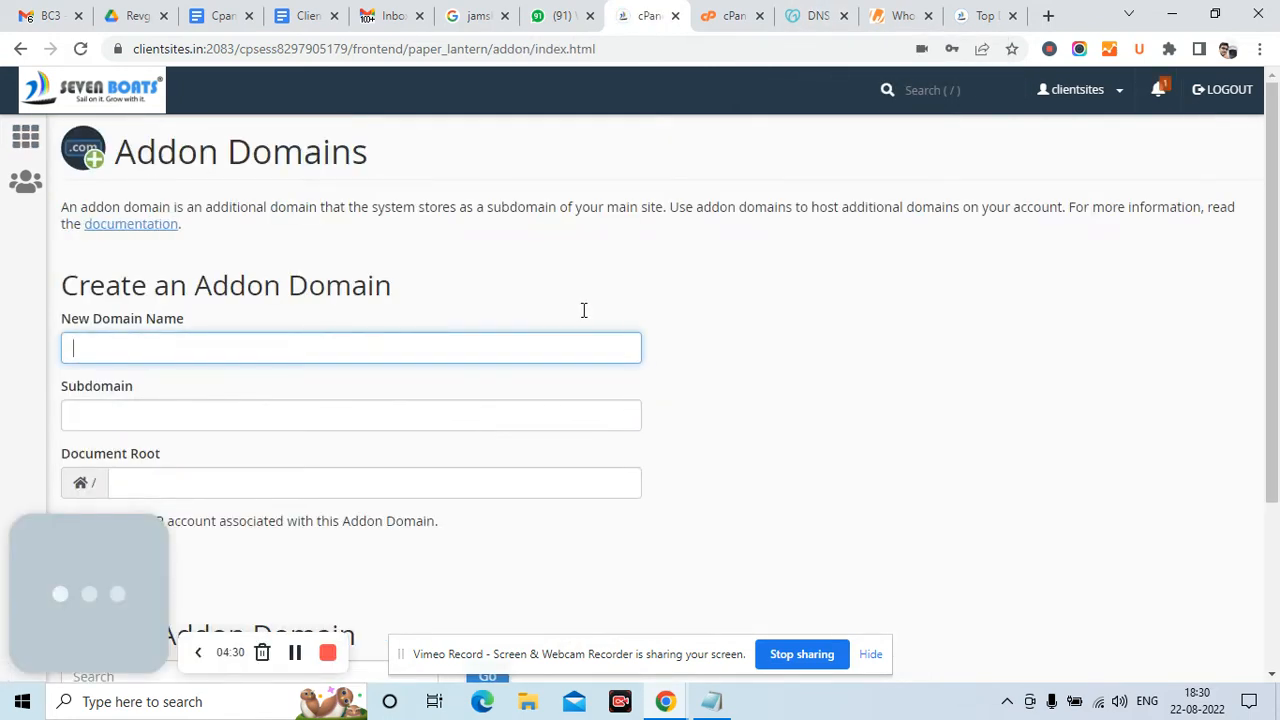
pyautogui.scroll(-1, 584, 310)
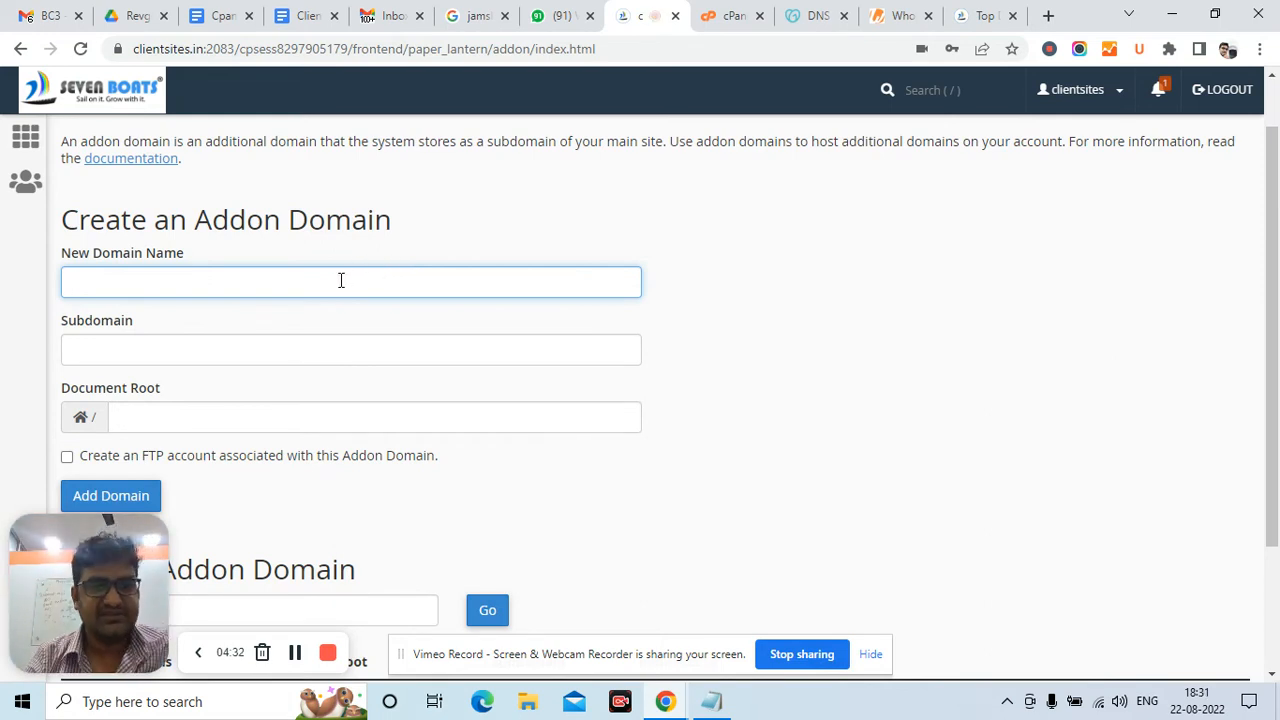
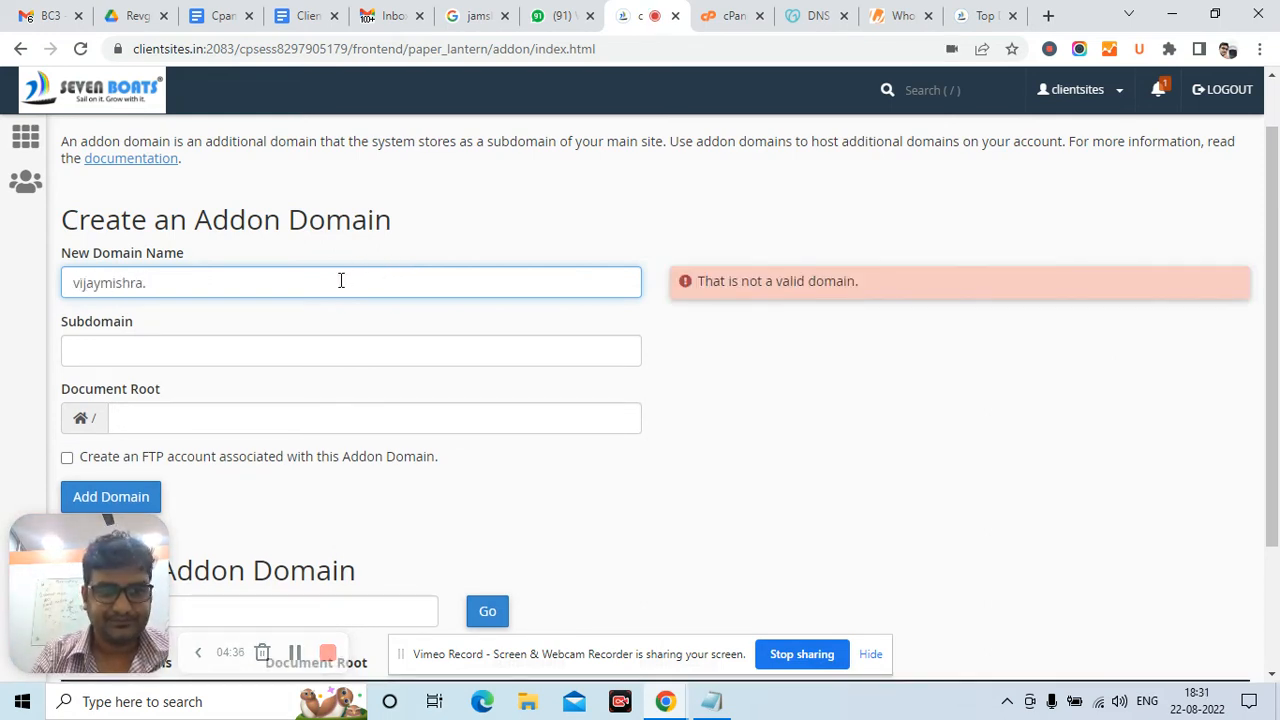
pyautogui.click(472, 325)
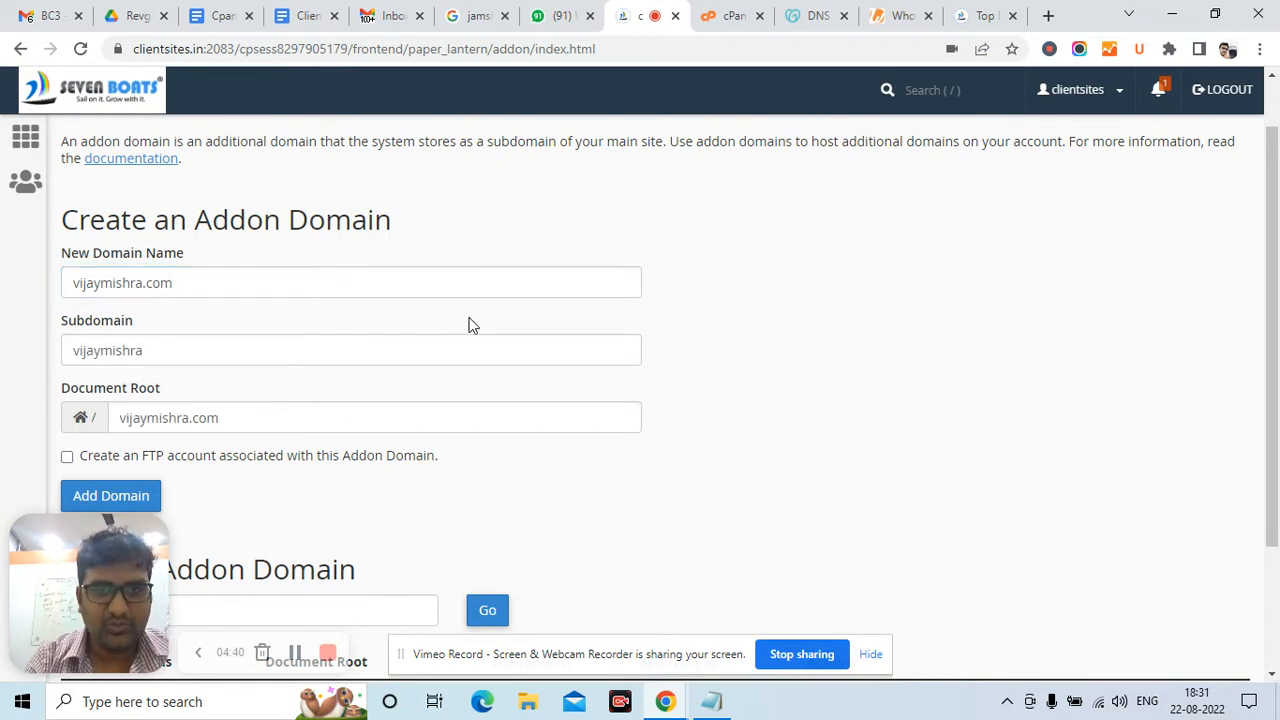
pyautogui.scroll(-2, 472, 325)
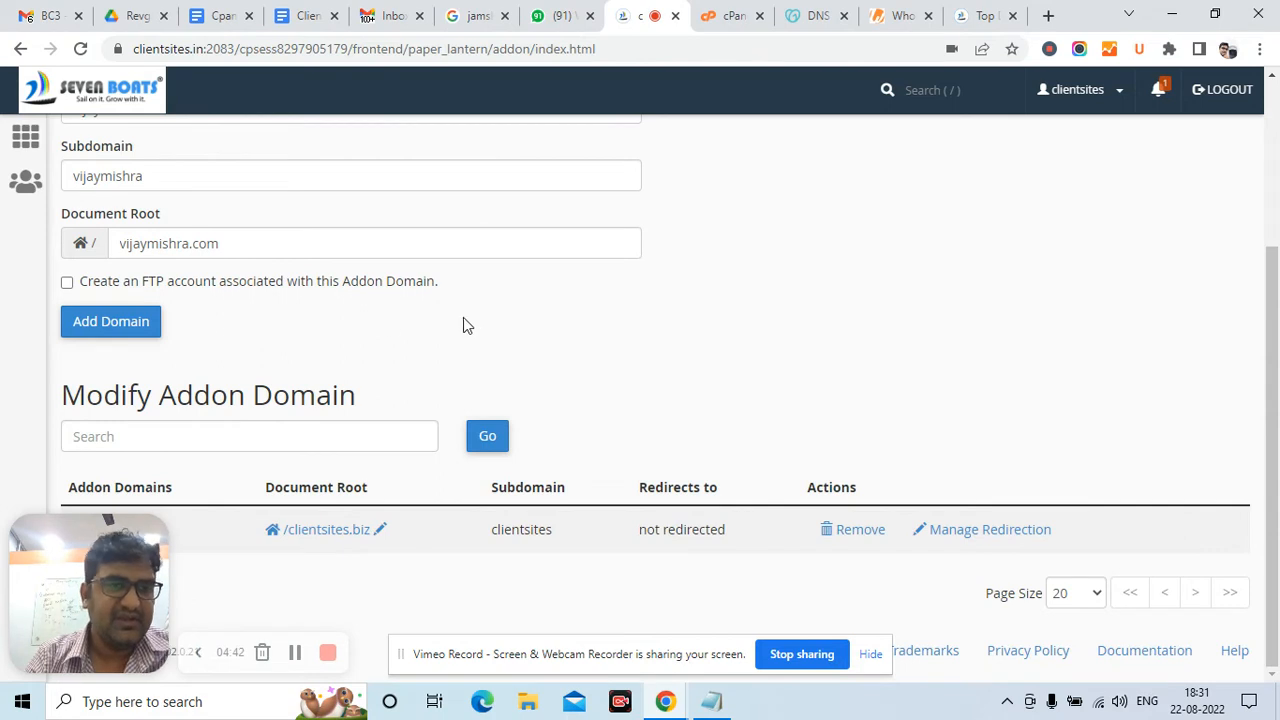
pyautogui.scroll(1, 336, 335)
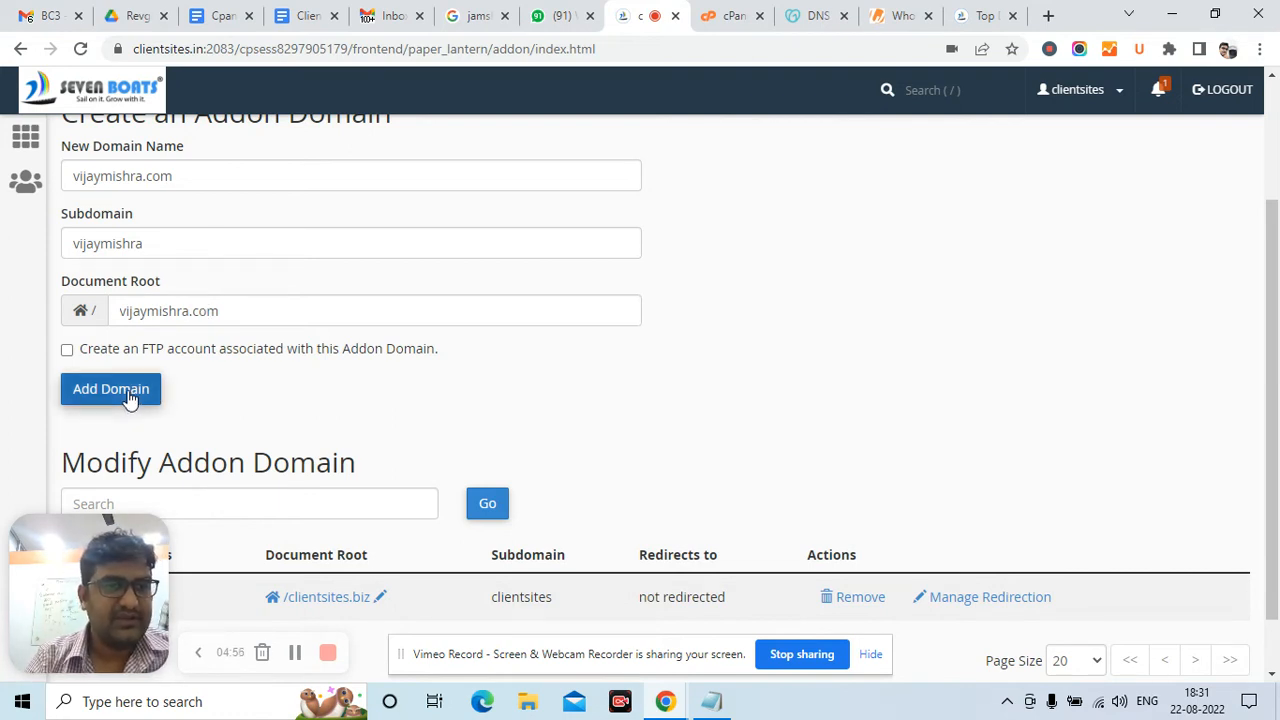
# Go back to cPanel home and scroll to Software, showing Softaculous Apps Installer
pyautogui.click(27, 137)
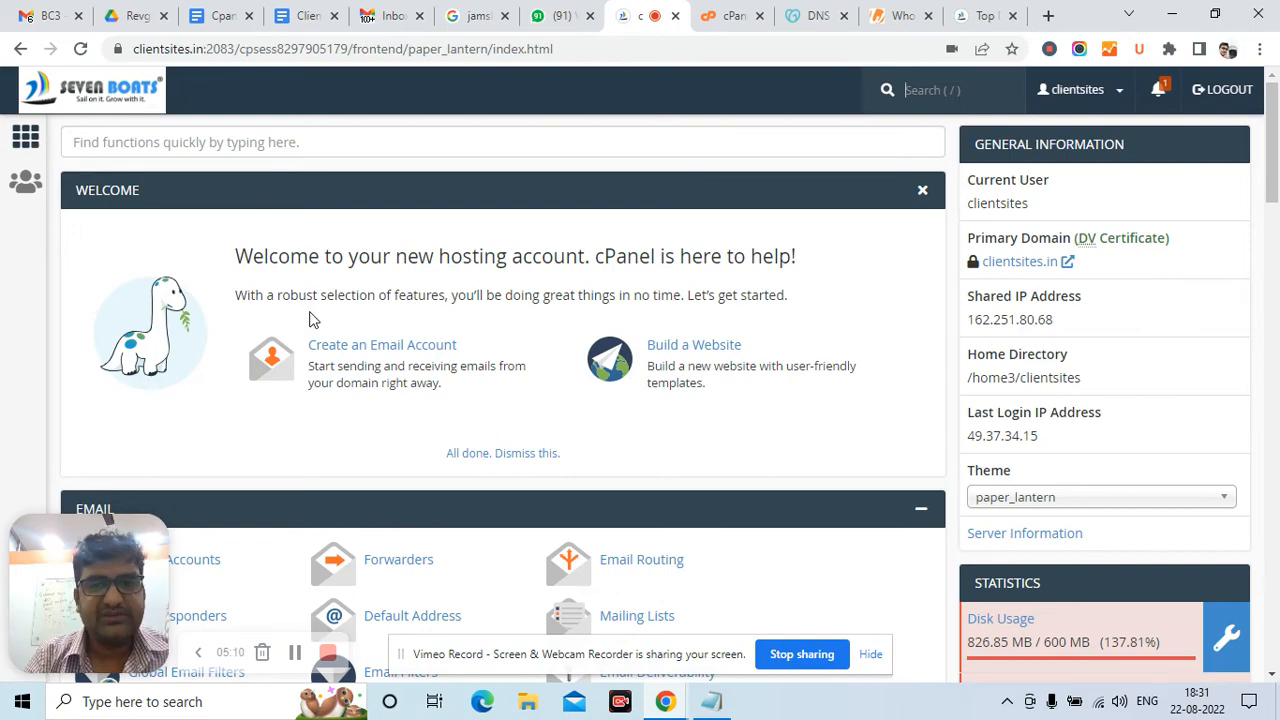
pyautogui.scroll(-2, 309, 316)
pyautogui.scroll(-7, 309, 318)
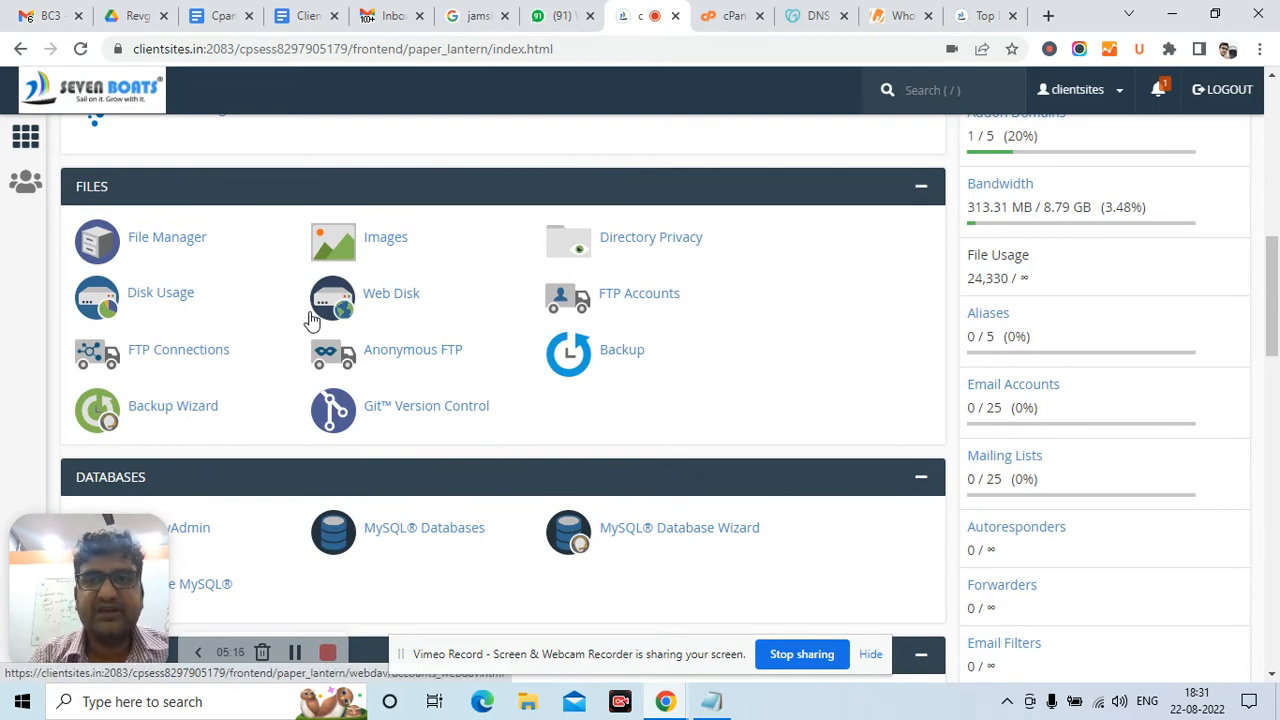
pyautogui.scroll(-4, 310, 318)
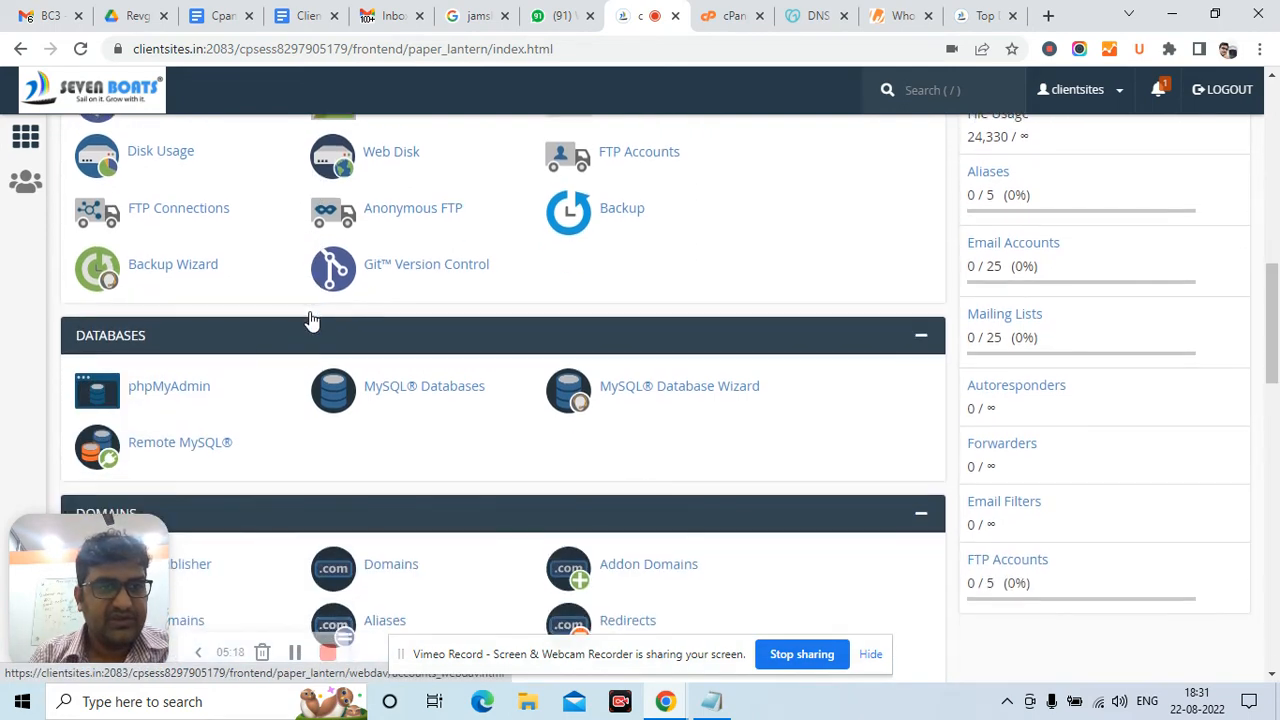
pyautogui.scroll(-5, 310, 318)
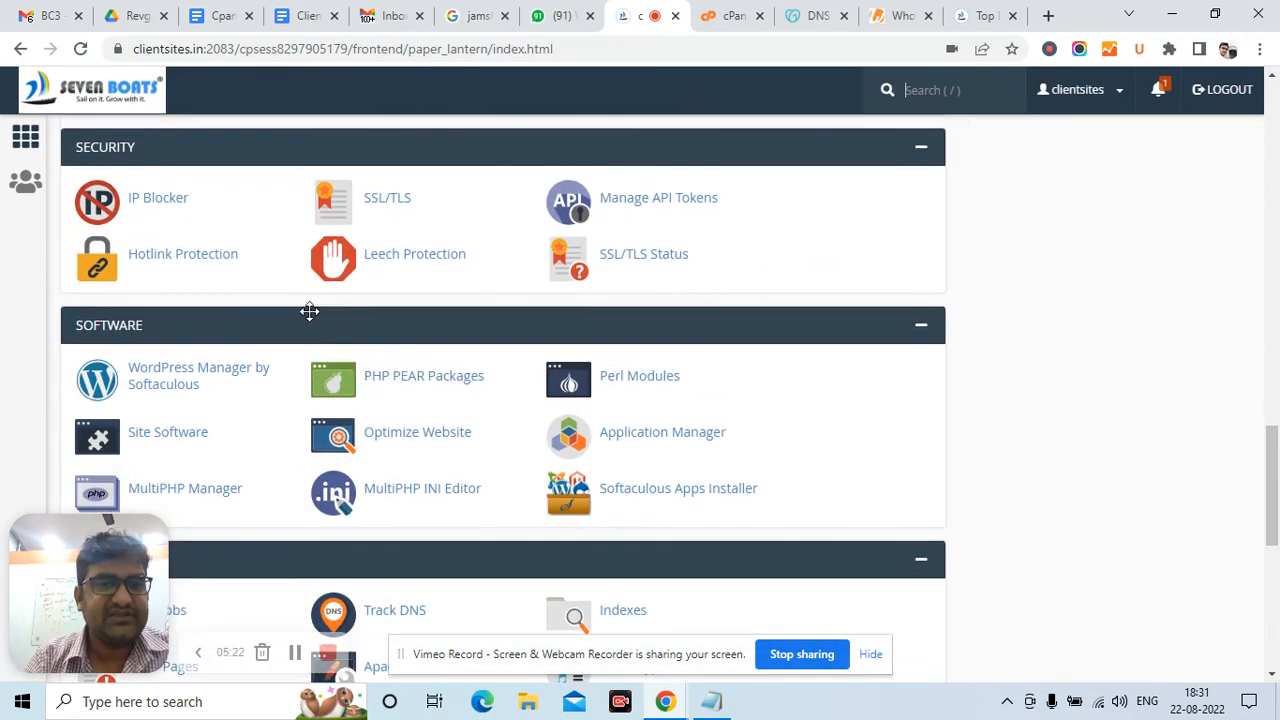
pyautogui.press('/')
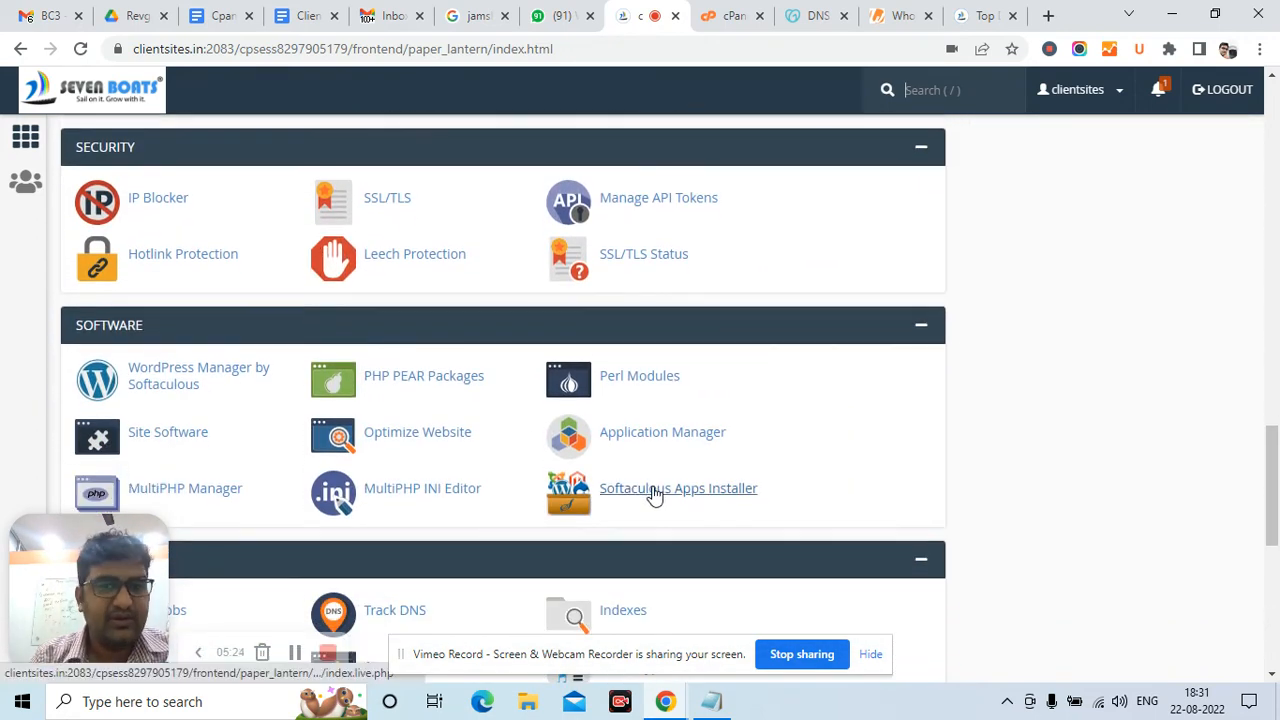
# Open Softaculous Apps Installer and scroll to the Top Scripts list led by WordPress
pyautogui.click(655, 494)
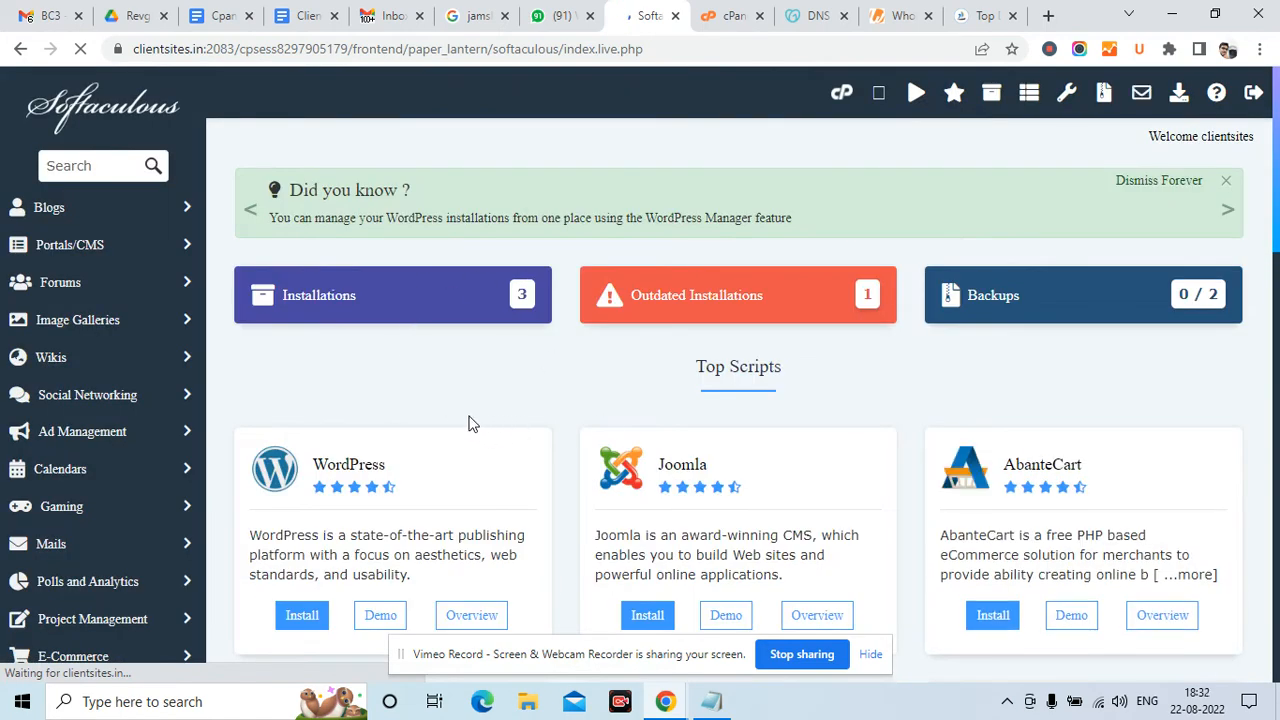
pyautogui.scroll(-2, 470, 423)
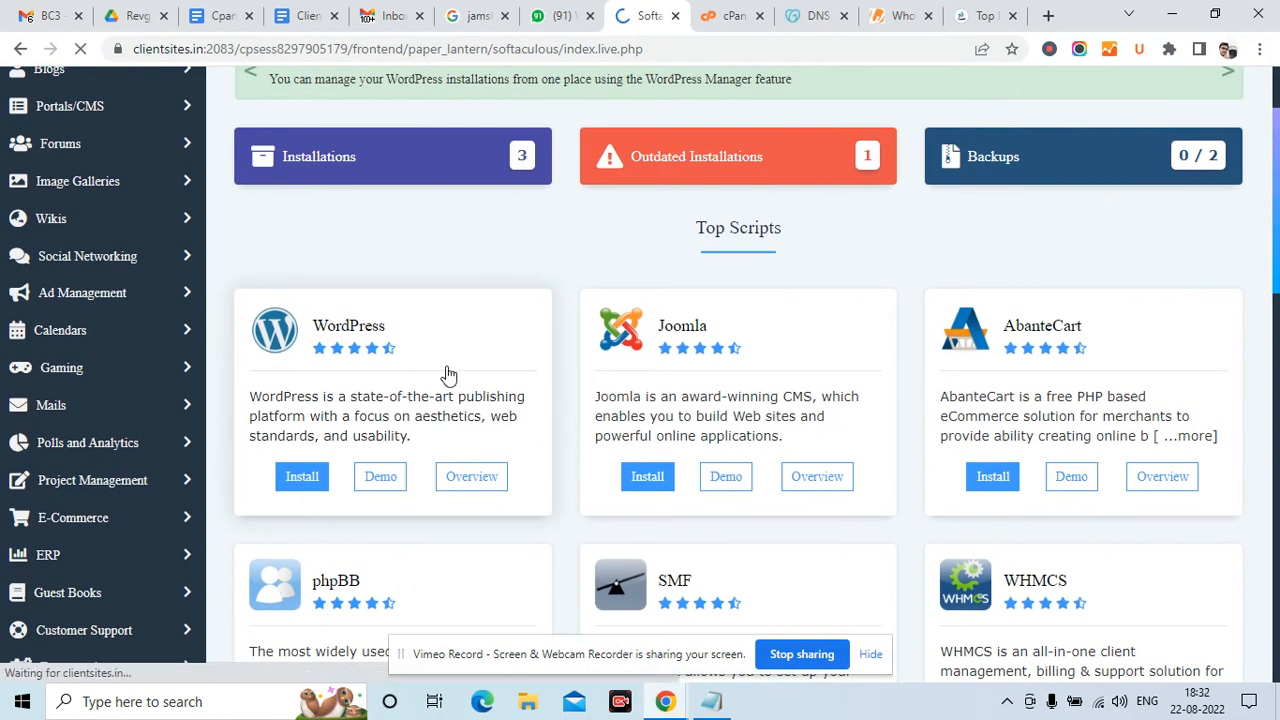
pyautogui.scroll(-1, 864, 360)
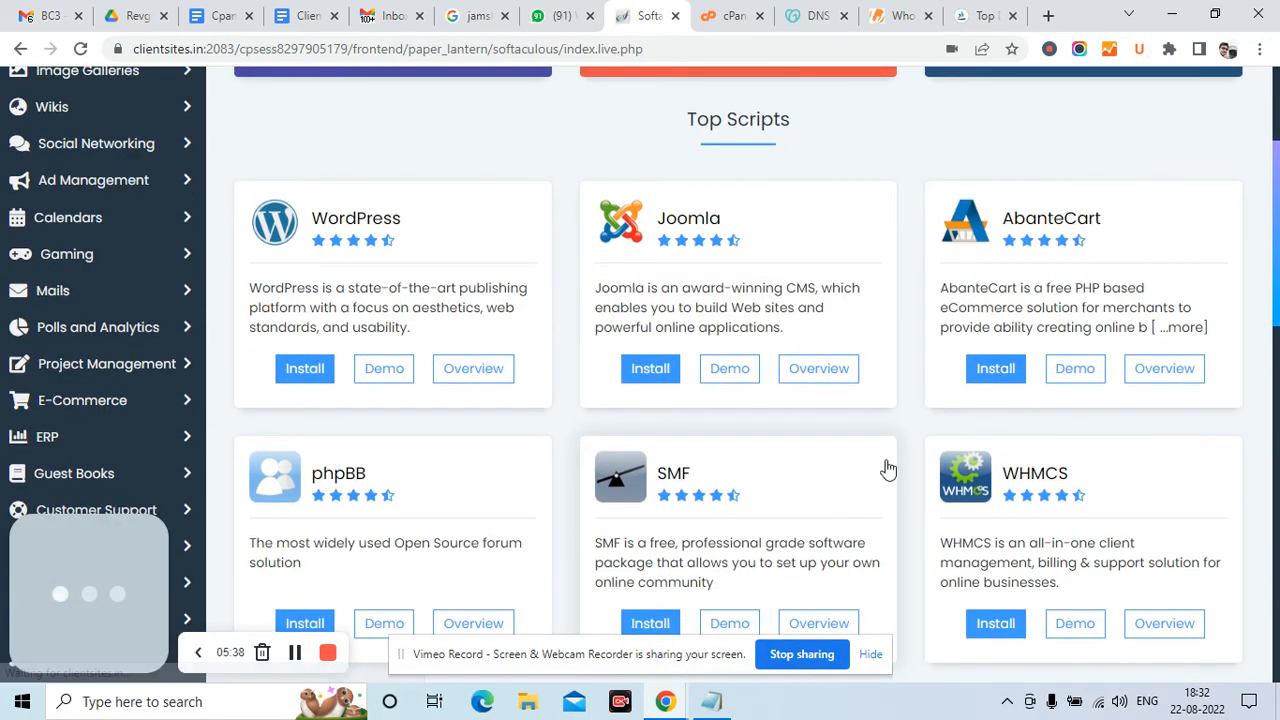
pyautogui.scroll(-3, 888, 469)
pyautogui.scroll(-2, 888, 469)
pyautogui.scroll(4, 888, 469)
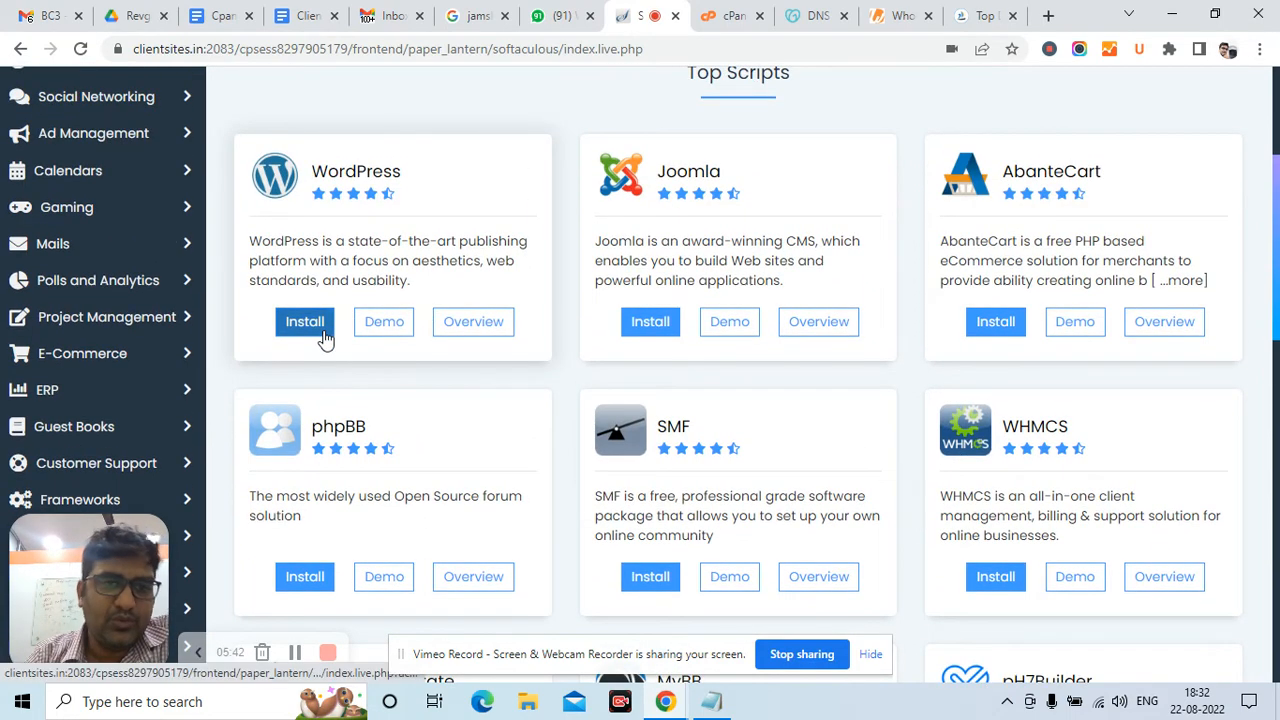
# Start a WordPress 6.0.1 install and open the Choose Domain list, defaulting to clientsites.in
pyautogui.click(324, 334)
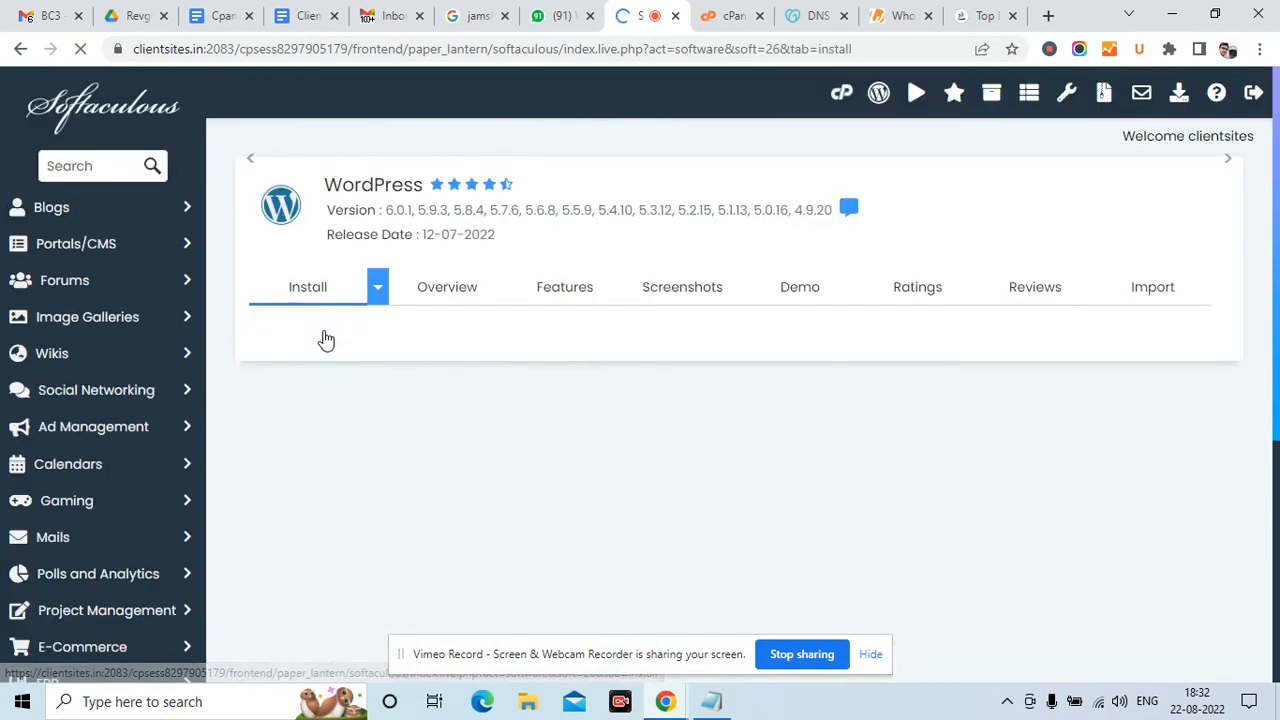
pyautogui.scroll(-2, 525, 405)
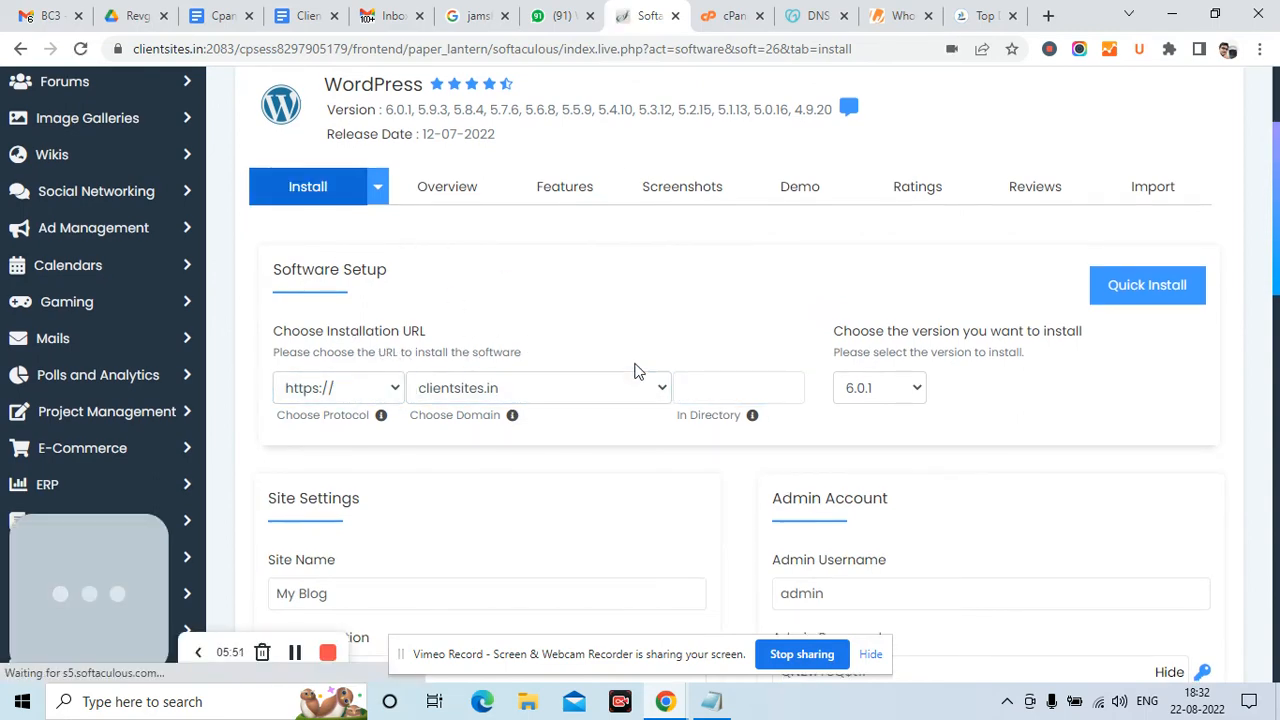
pyautogui.scroll(-1, 634, 368)
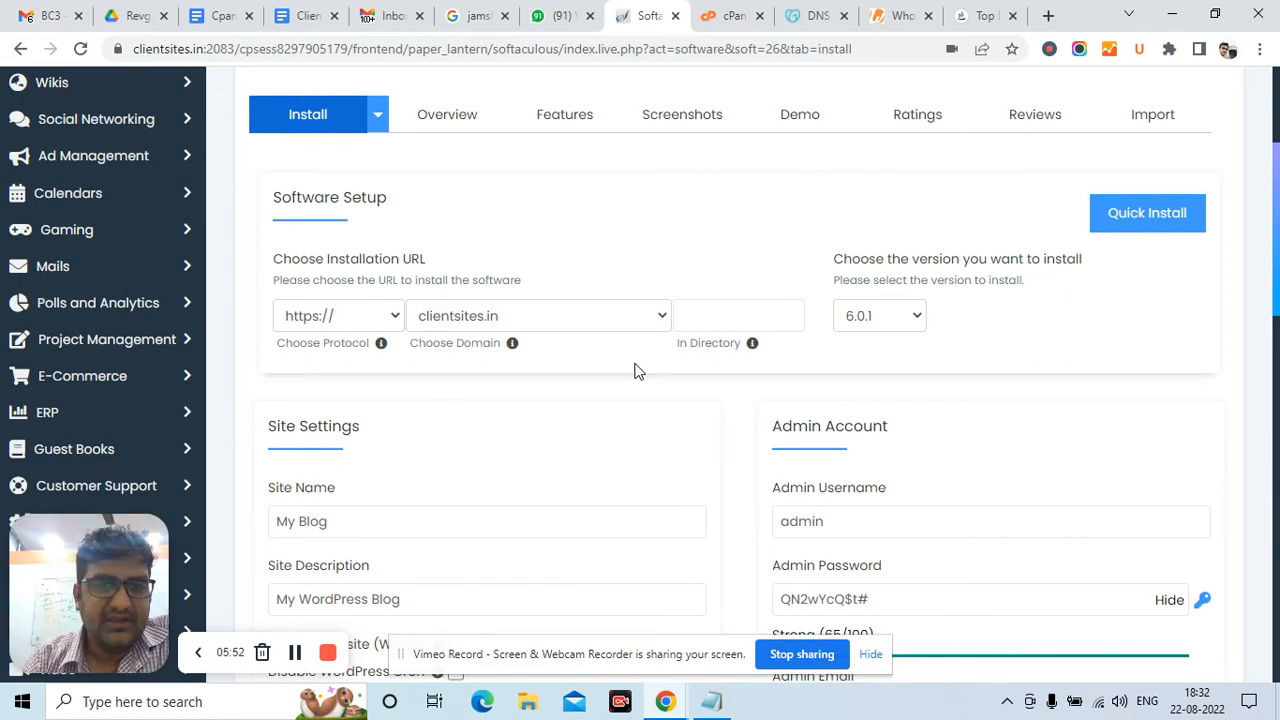
pyautogui.click(576, 318)
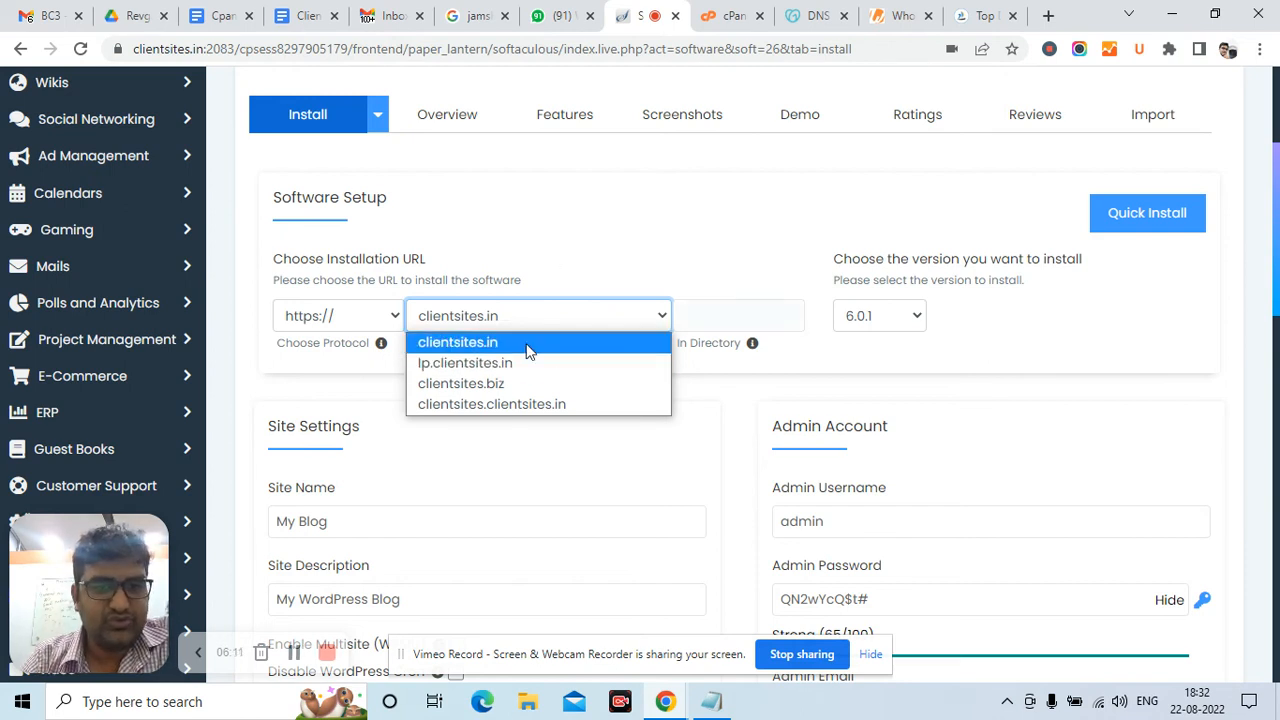
# Keep clientsites.in as the install domain and review the default admin username 'admin', password and e-mail
pyautogui.click(738, 221)
pyautogui.scroll(-1, 738, 221)
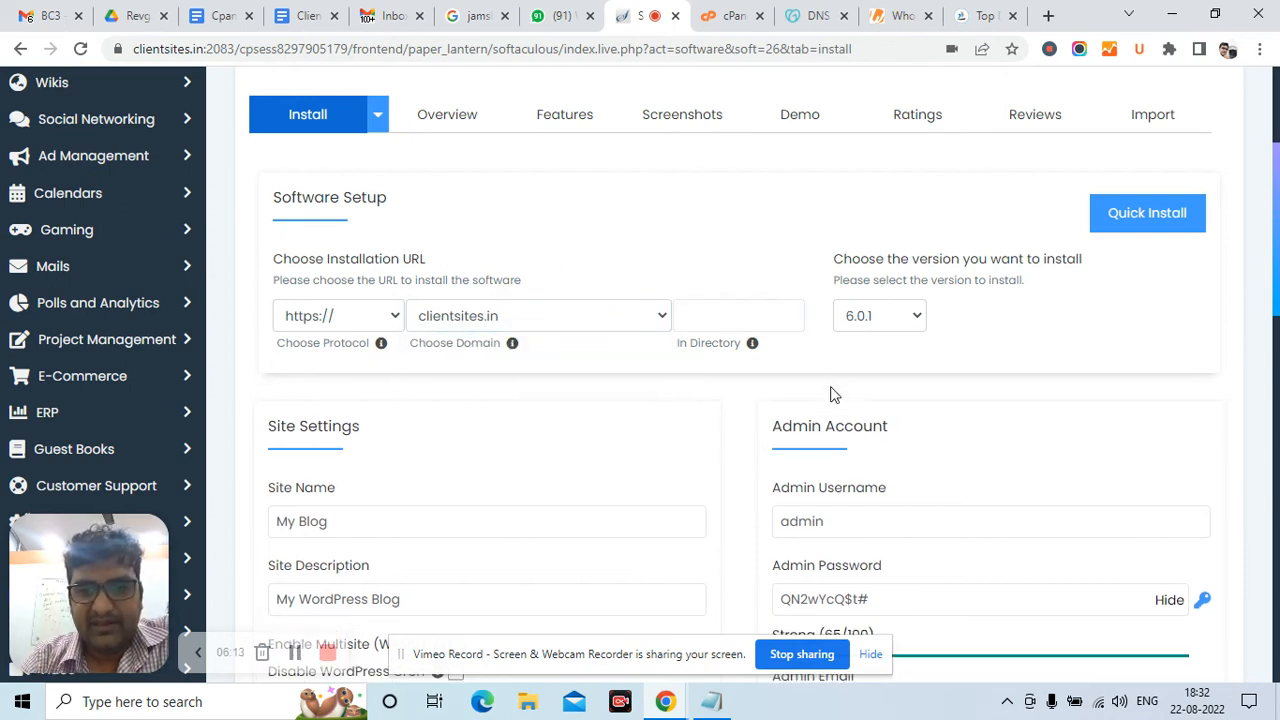
pyautogui.doubleClick(846, 444)
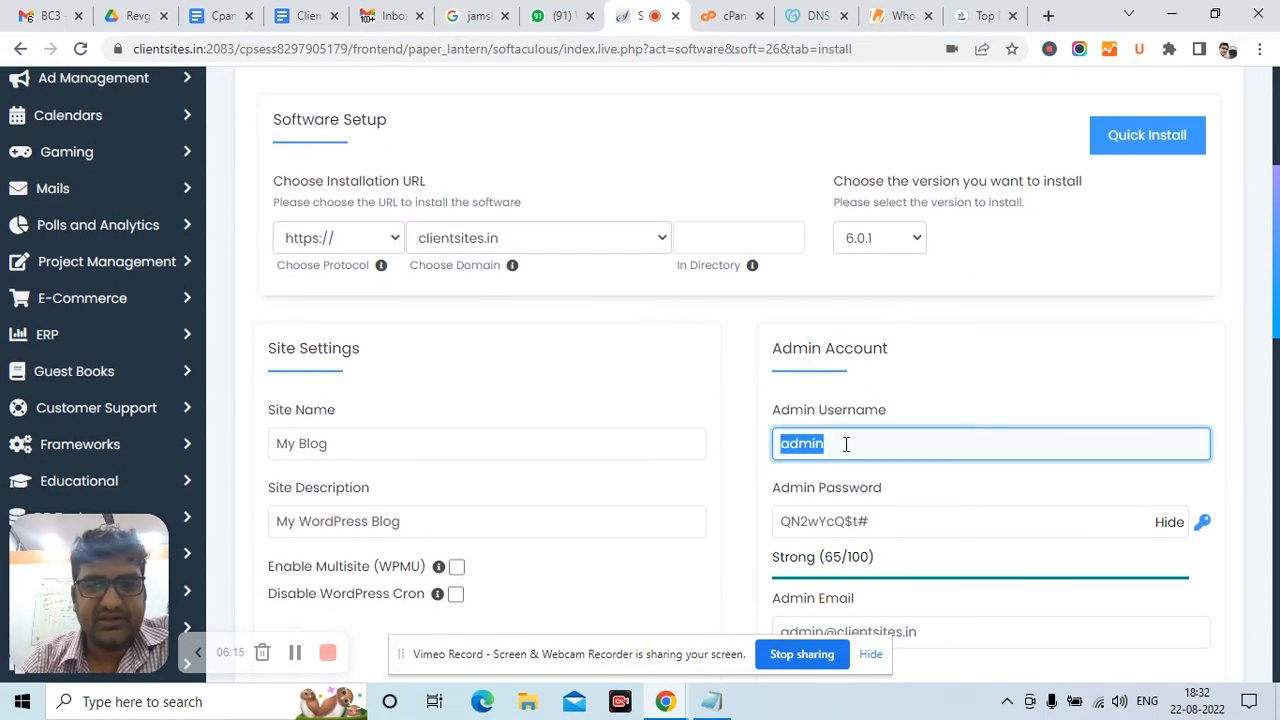
pyautogui.scroll(-1, 846, 444)
pyautogui.tripleClick(848, 449)
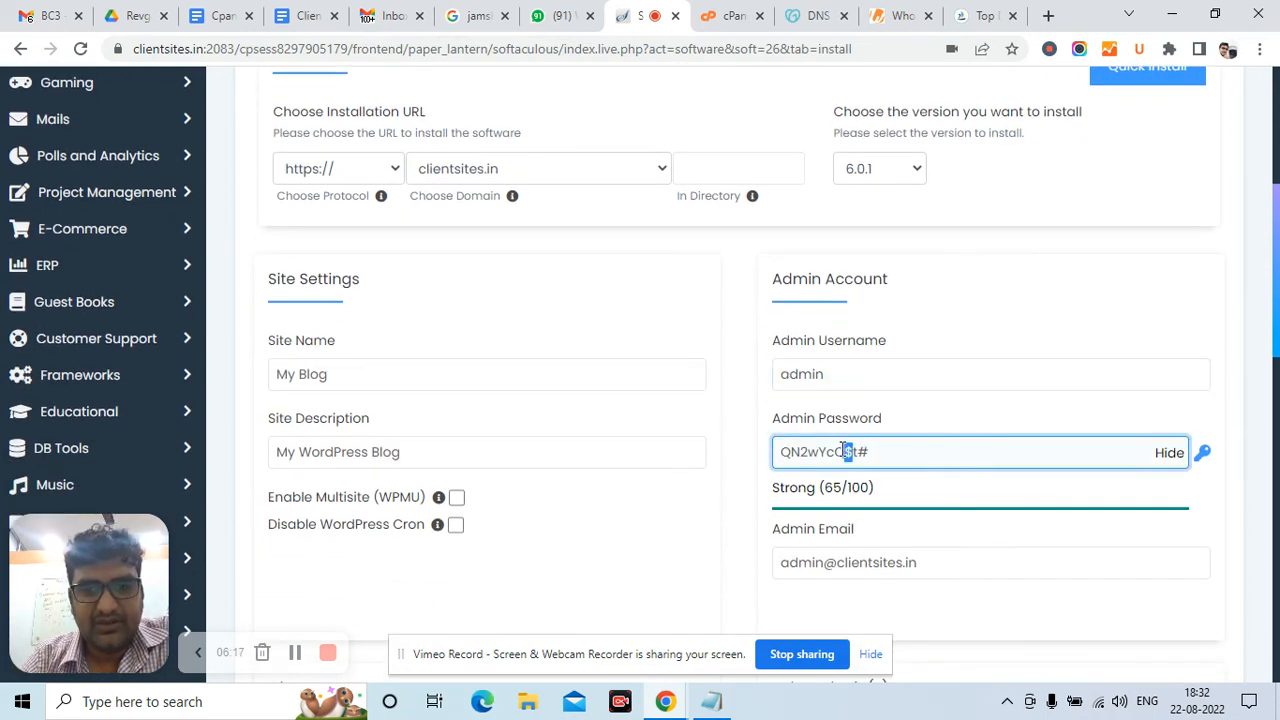
pyautogui.tripleClick(806, 559)
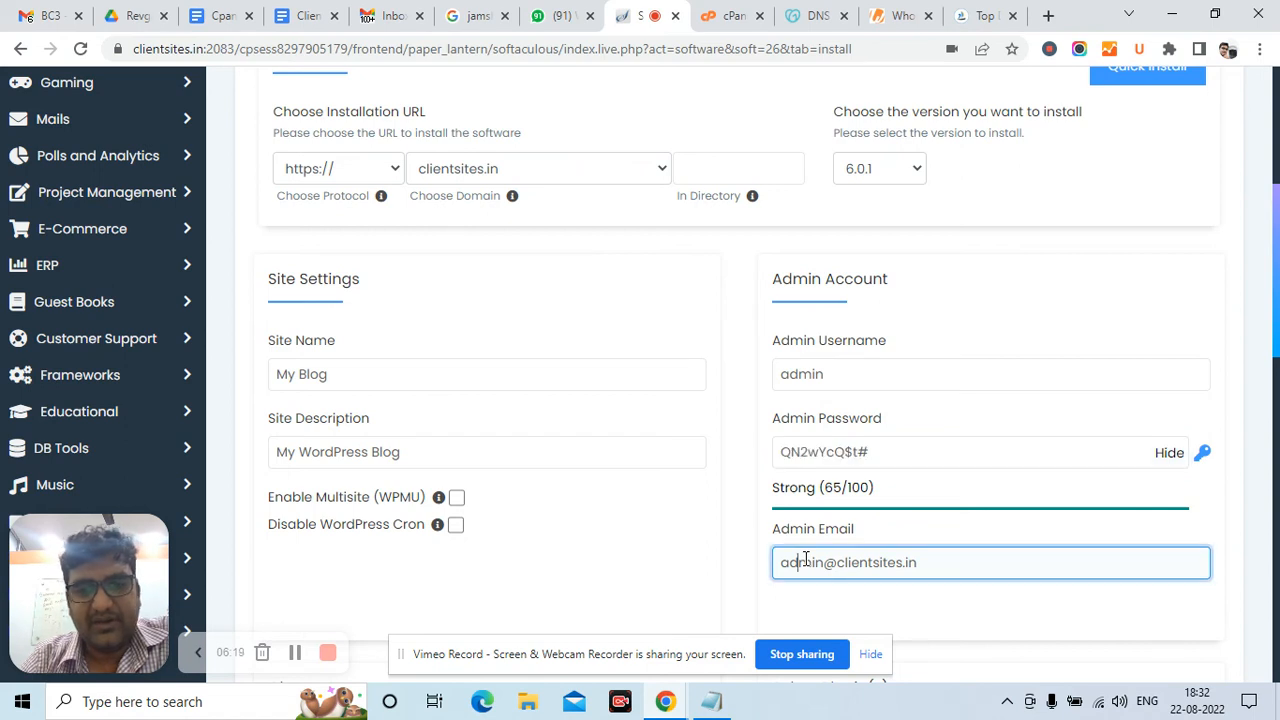
# Move past the English language and optional theme settings to the Install button
pyautogui.scroll(-2, 806, 559)
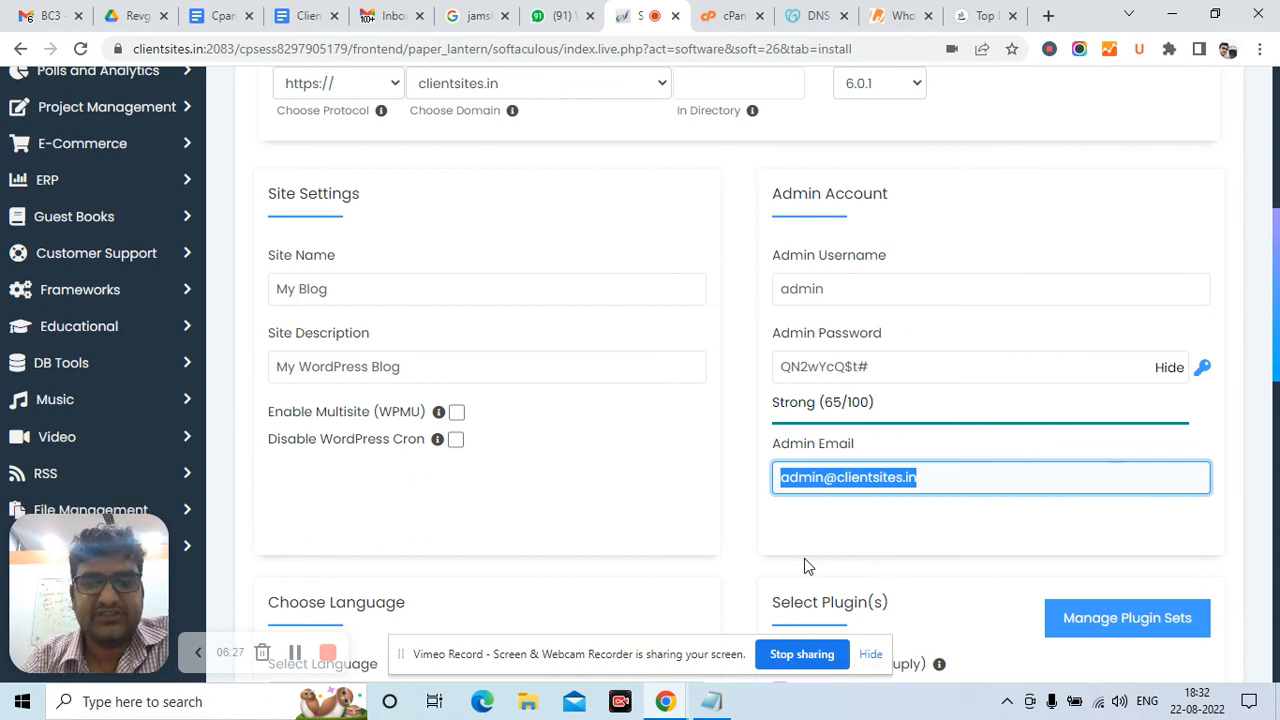
pyautogui.scroll(-1, 804, 558)
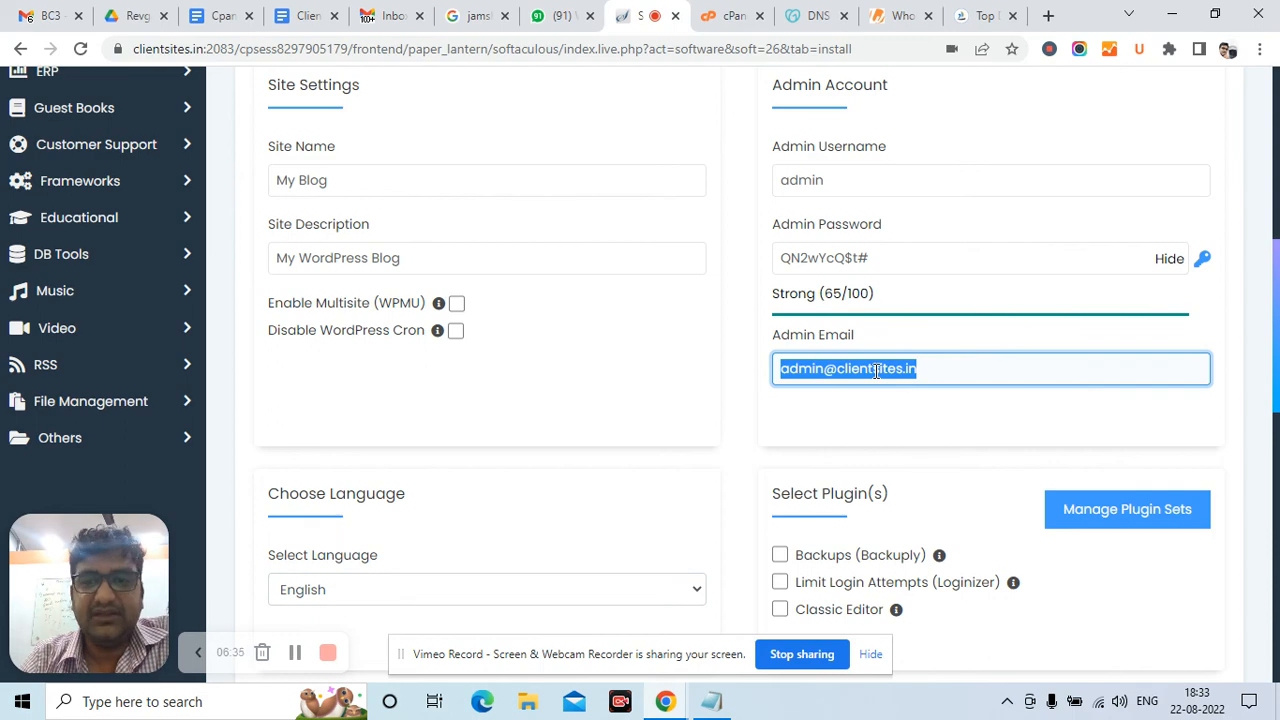
pyautogui.scroll(-2, 876, 370)
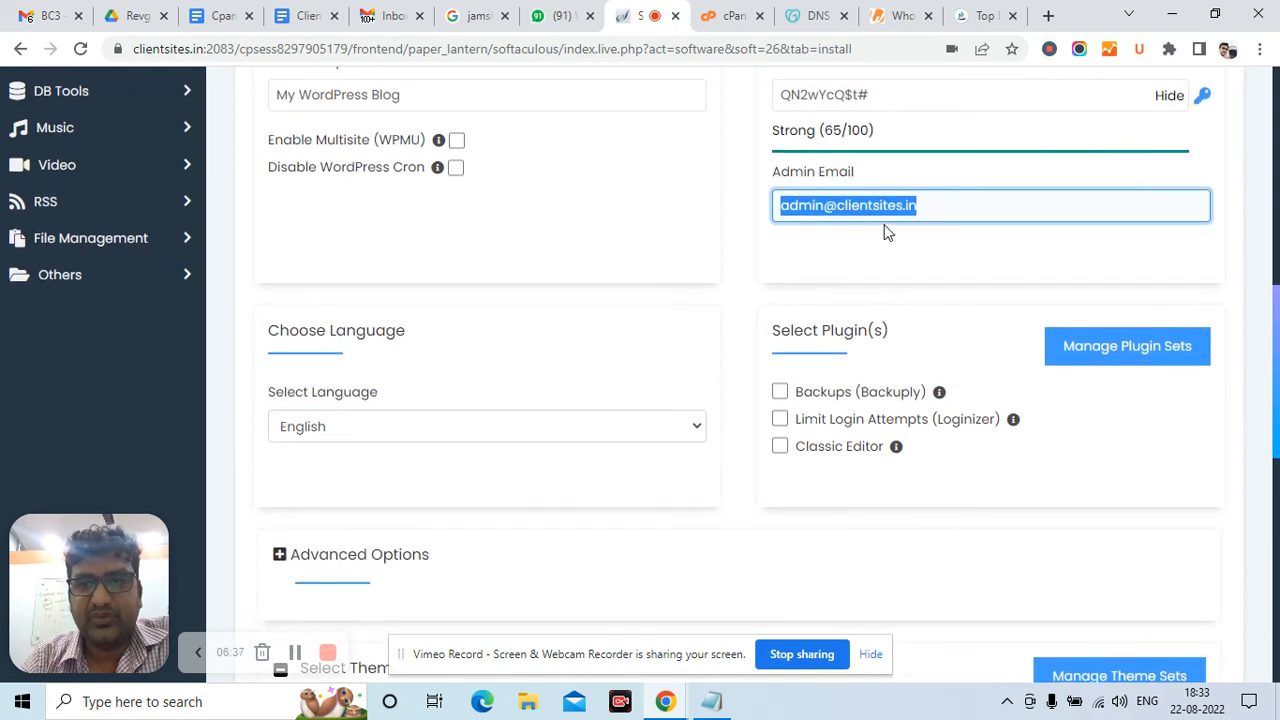
pyautogui.scroll(-7, 849, 315)
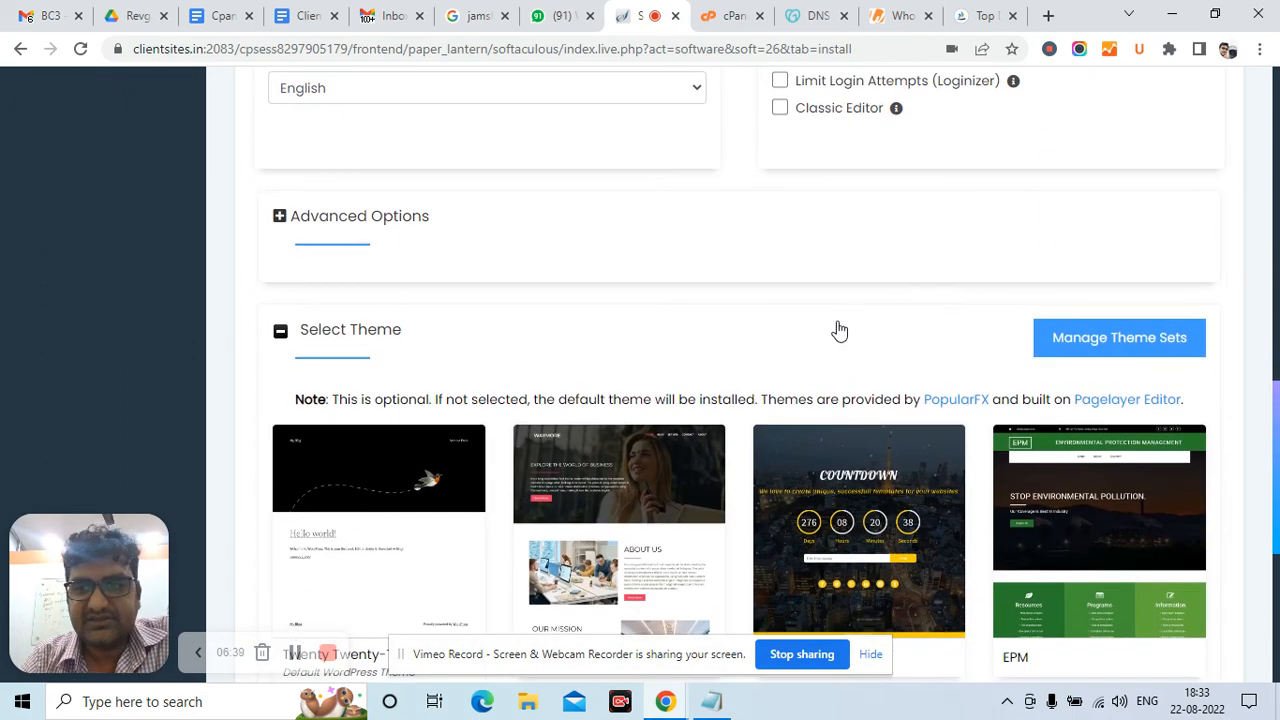